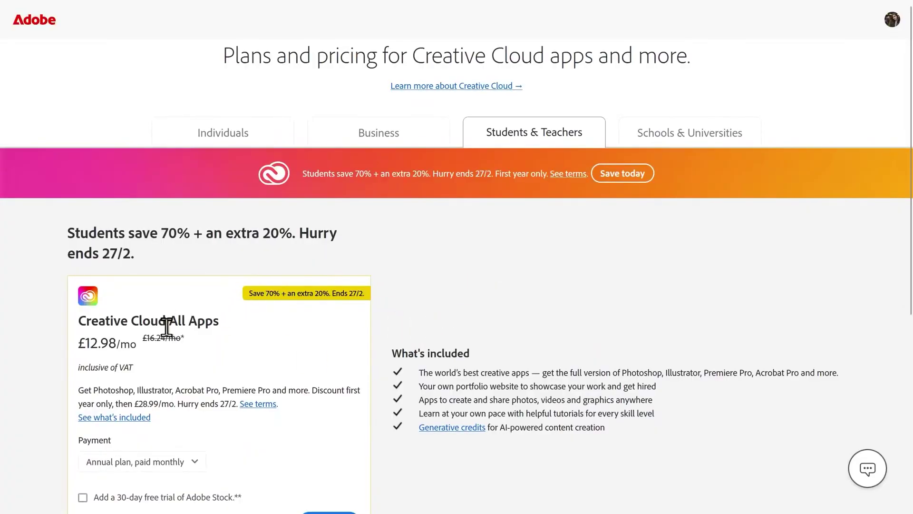
# Highlight, then deselect, the Creative Cloud All Apps £12.98/mo student plan details.
pyautogui.moveTo(221, 322); pyautogui.dragTo(77, 323)
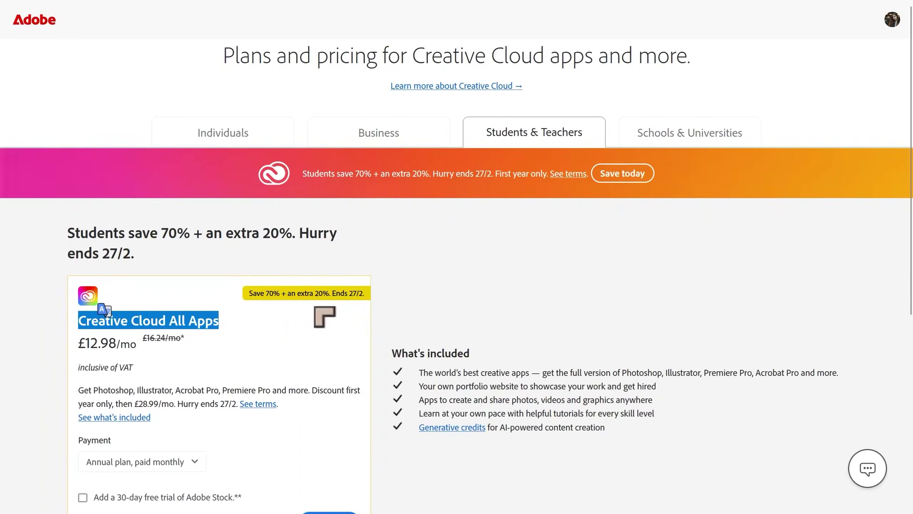
pyautogui.click(259, 335)
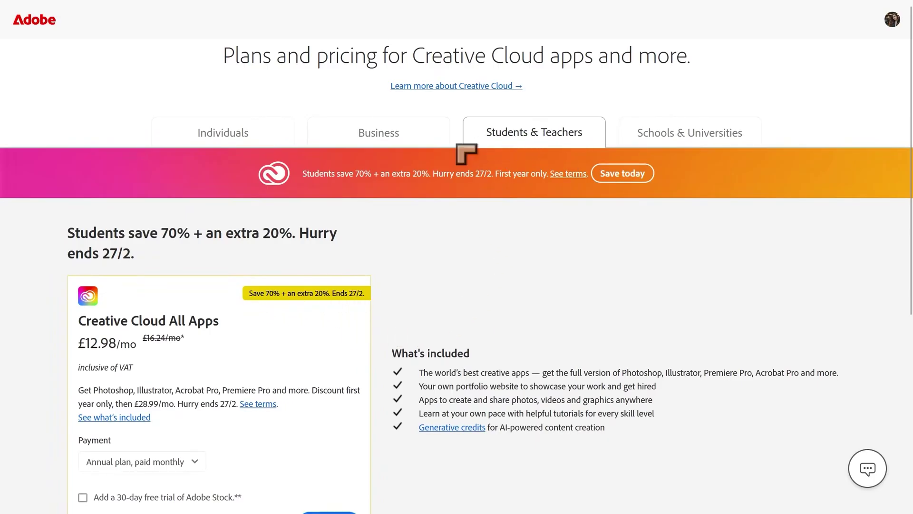
# Switch to Individuals pricing and scroll to the Firefly Standard (£9.98/mo) and Pro plan cards.
pyautogui.click(209, 138)
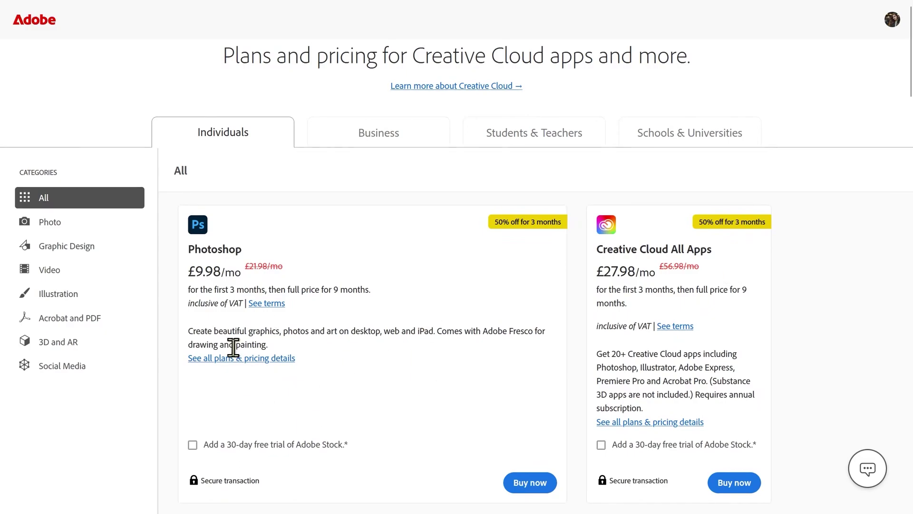
pyautogui.scroll(-15, 295, 377)
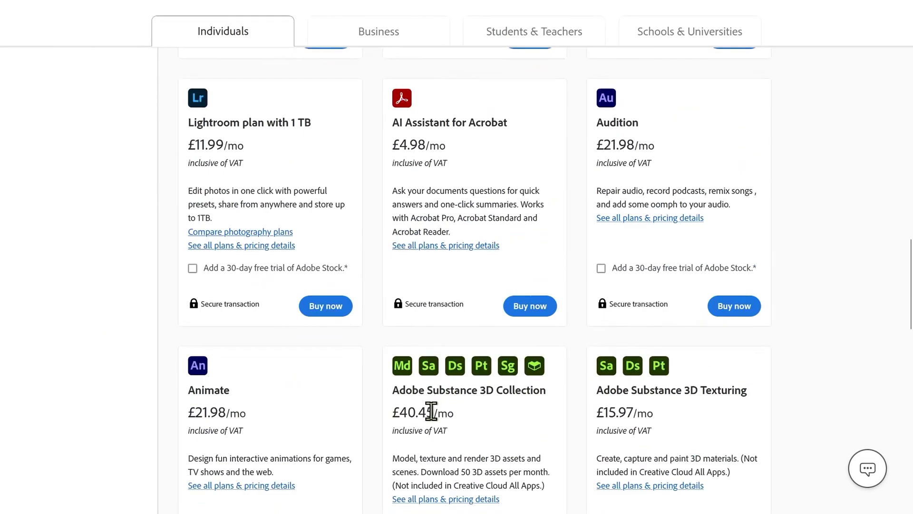
pyautogui.scroll(-10, 431, 411)
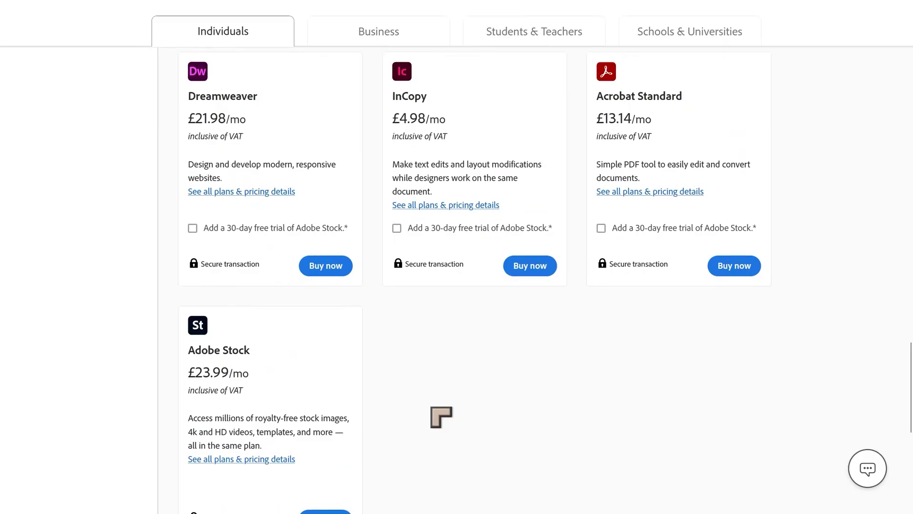
pyautogui.scroll(15, 433, 414)
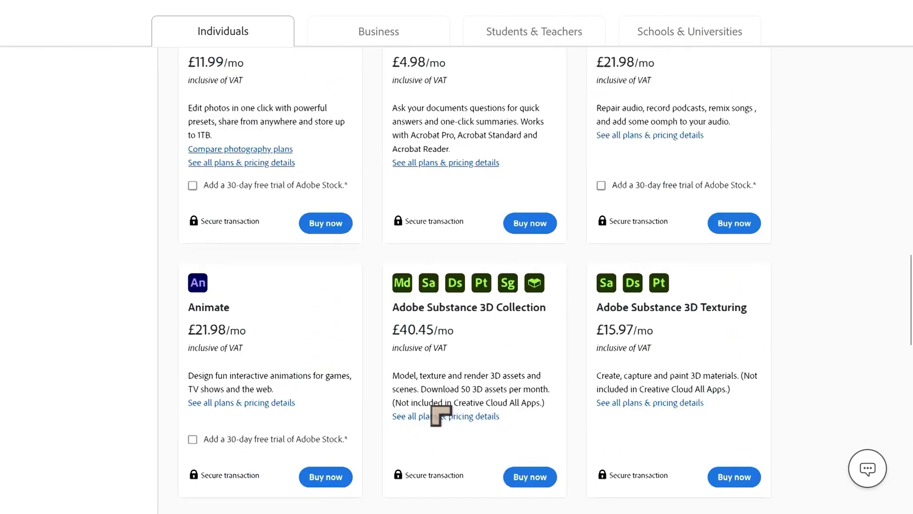
pyautogui.scroll(-6, 529, 380)
pyautogui.scroll(10, 532, 384)
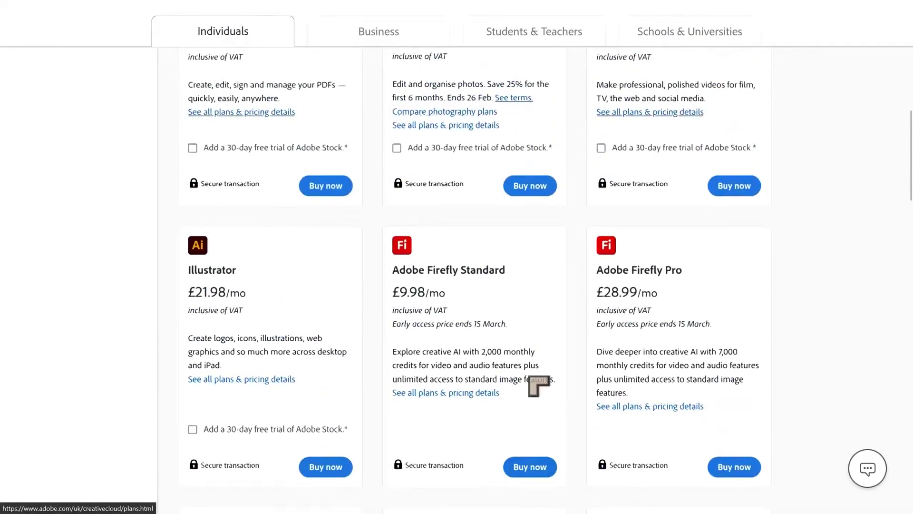
pyautogui.moveTo(509, 275); pyautogui.dragTo(405, 277)
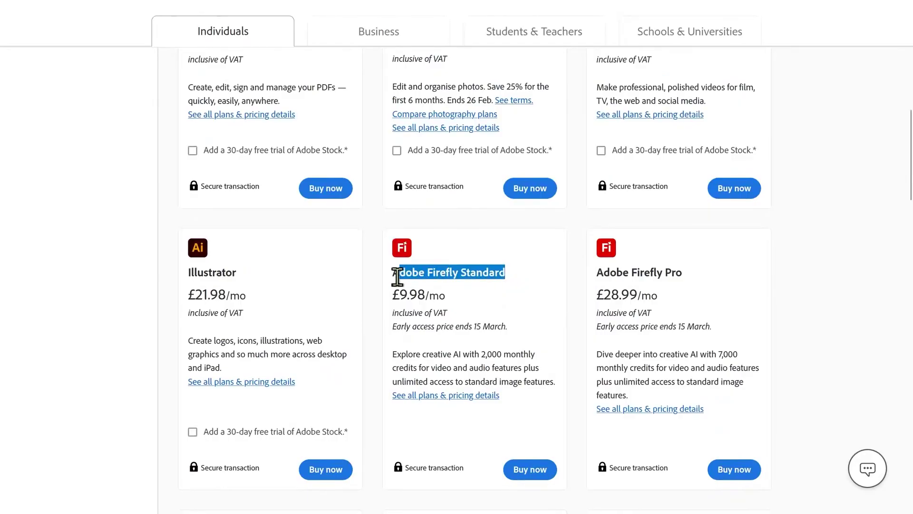
# Browse the Firefly home page's Featured tools, including Text to video (beta) and Scene to image (beta).
pyautogui.click(523, 305)
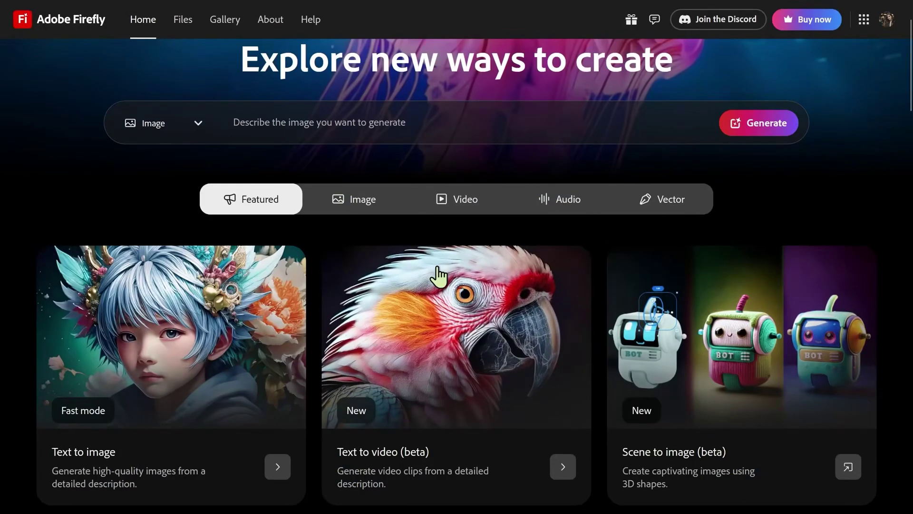
pyautogui.scroll(-2, 437, 275)
pyautogui.scroll(2, 437, 274)
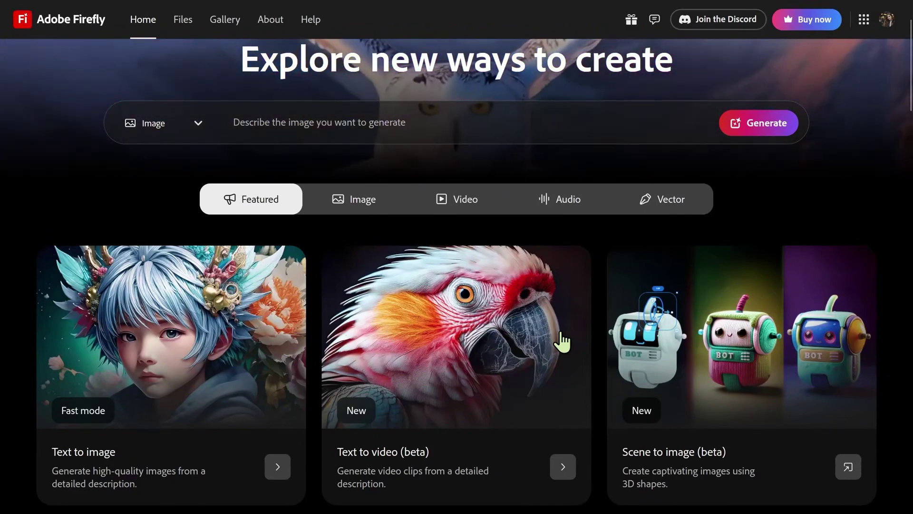
pyautogui.scroll(-2, 562, 342)
pyautogui.scroll(-6, 561, 341)
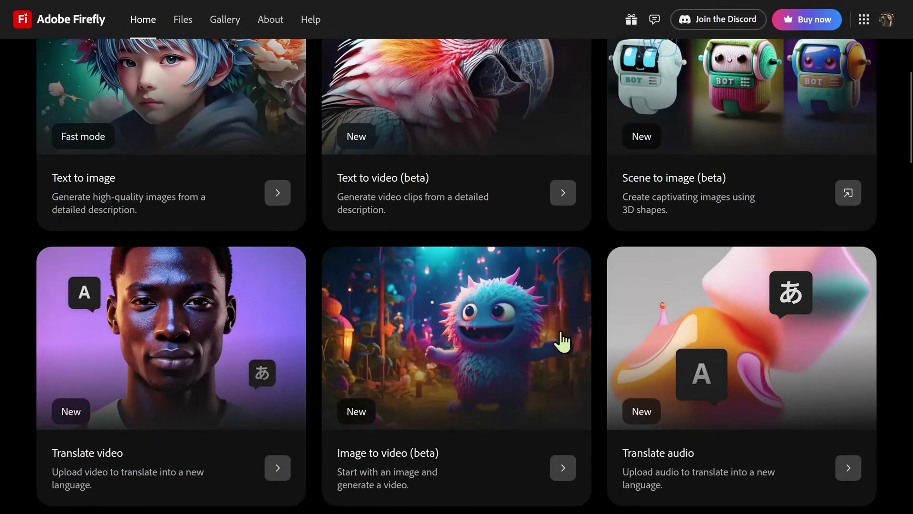
pyautogui.scroll(2, 561, 341)
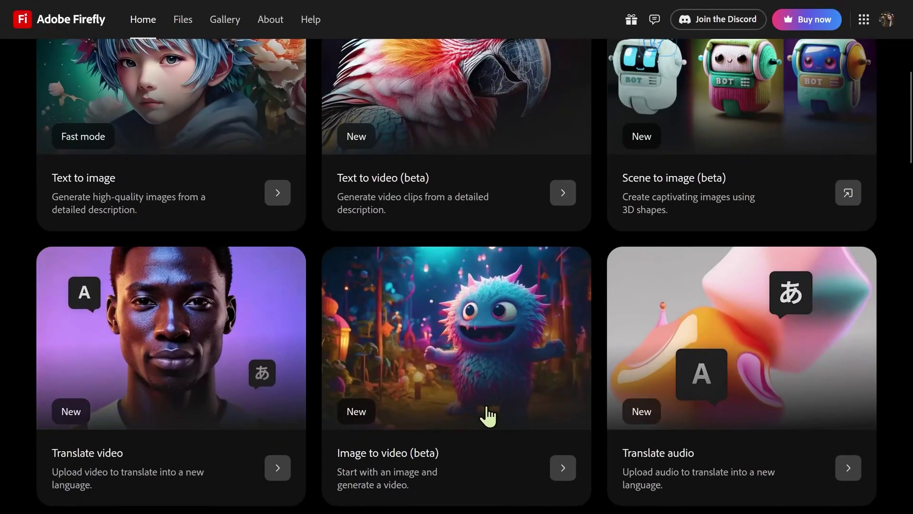
pyautogui.scroll(3, 699, 249)
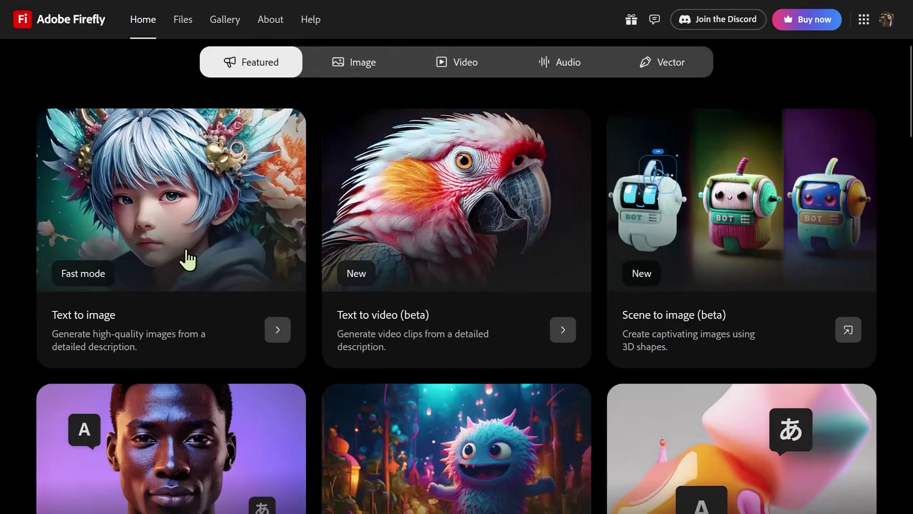
pyautogui.scroll(-15, 541, 378)
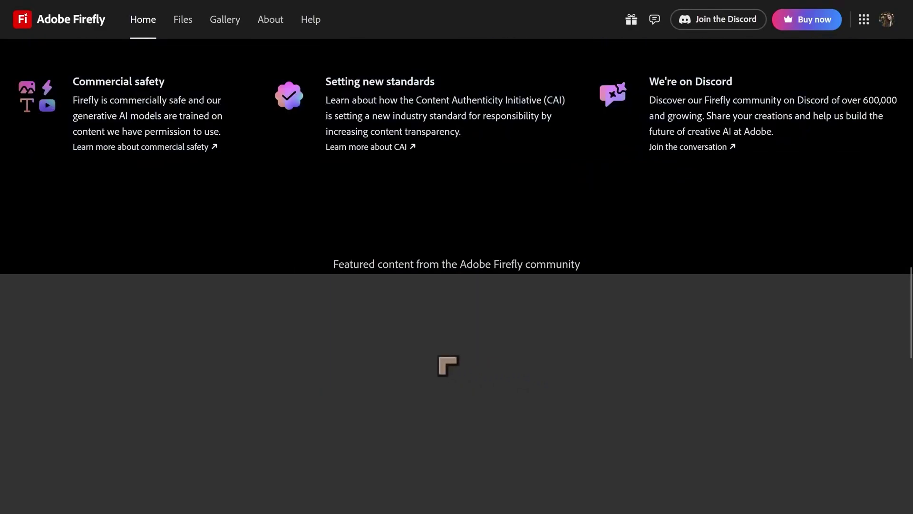
pyautogui.scroll(3, 447, 366)
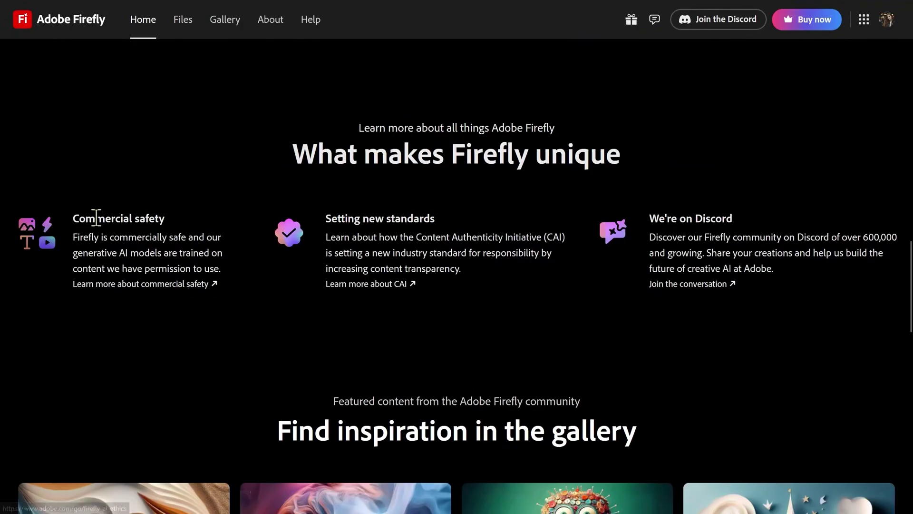
pyautogui.moveTo(96, 215)
pyautogui.mouseDown()
pyautogui.moveTo(167, 216)
pyautogui.moveTo(179, 234)
pyautogui.moveTo(164, 222)
pyautogui.moveTo(84, 220)
pyautogui.mouseUp()
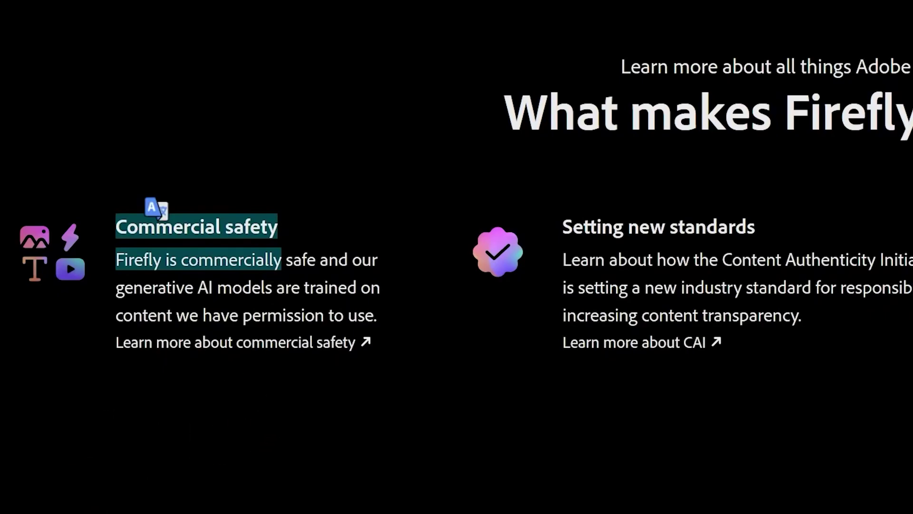
pyautogui.scroll(3, 336, 498)
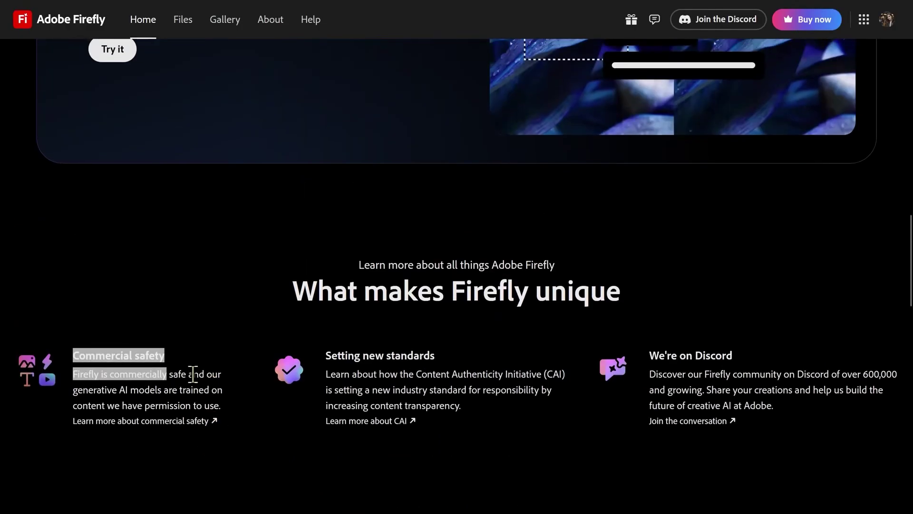
pyautogui.click(148, 339)
pyautogui.scroll(9, 312, 383)
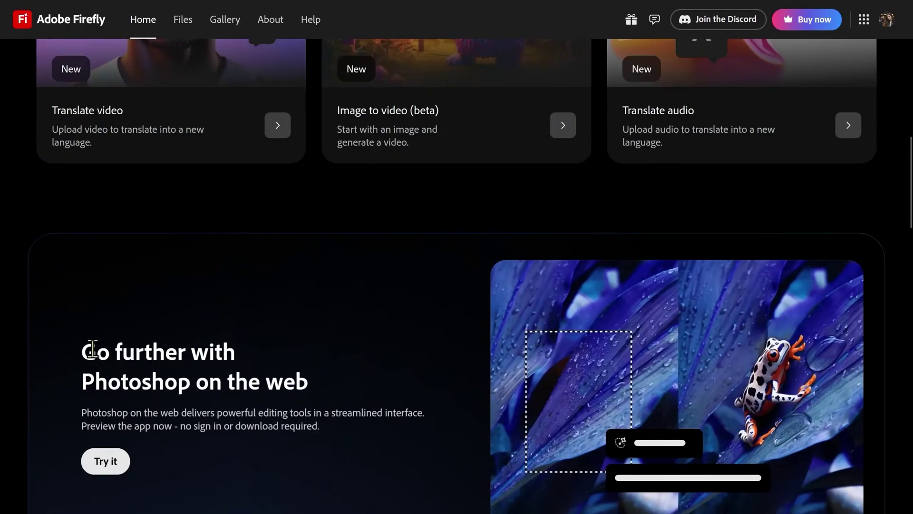
pyautogui.scroll(6, 93, 349)
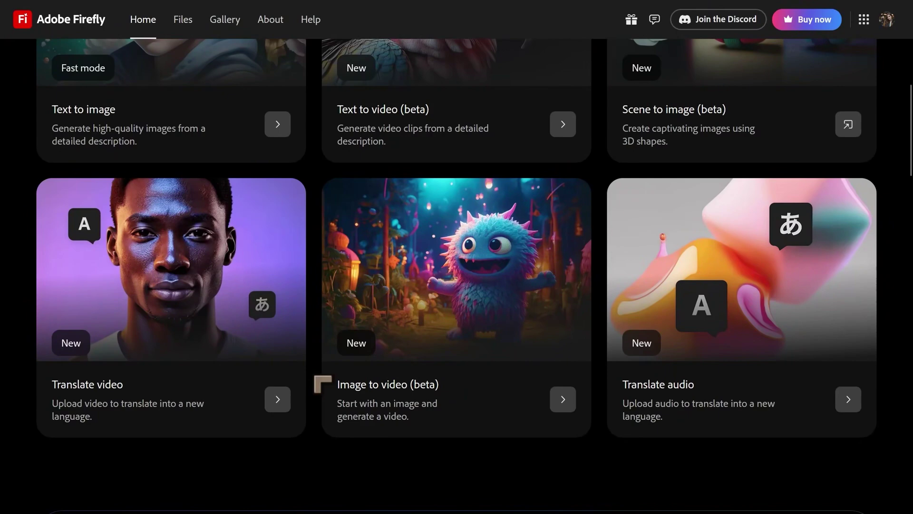
pyautogui.scroll(2, 317, 383)
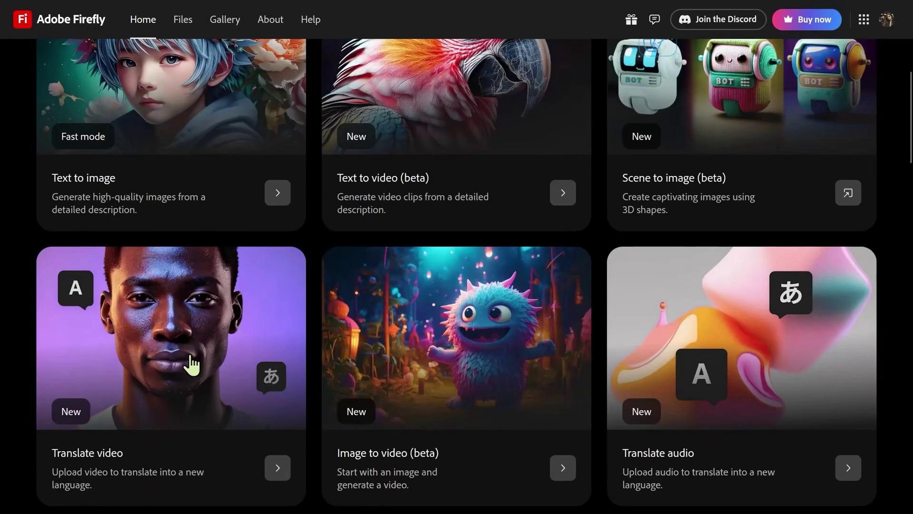
# Open the Translate video tool and play its sample video.
pyautogui.click(192, 365)
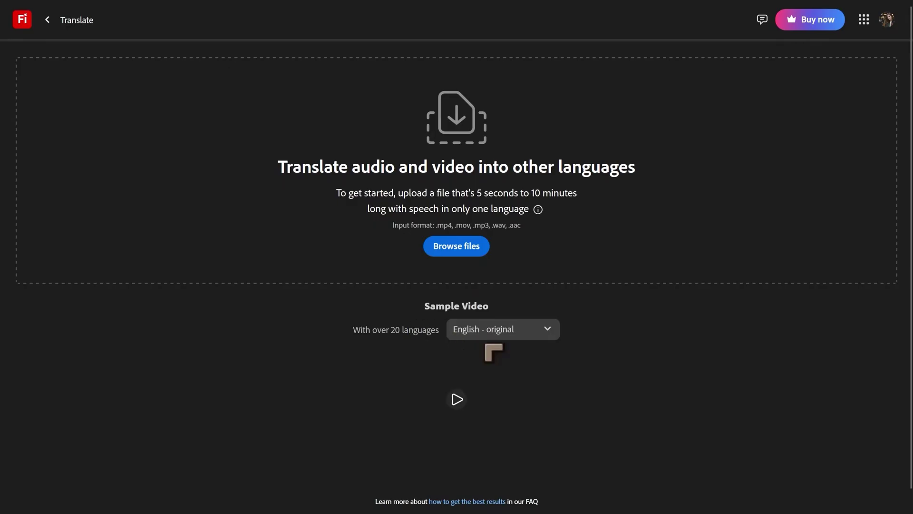
pyautogui.scroll(-1, 471, 389)
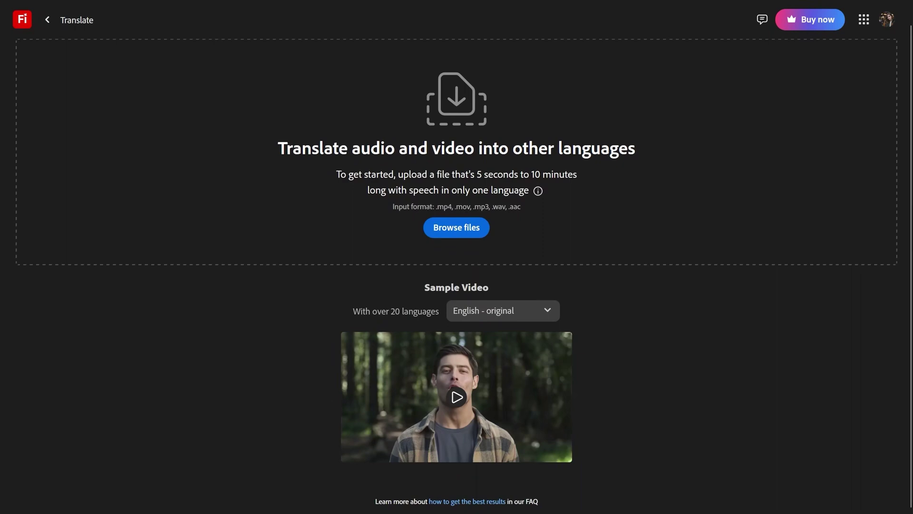
pyautogui.click(452, 397)
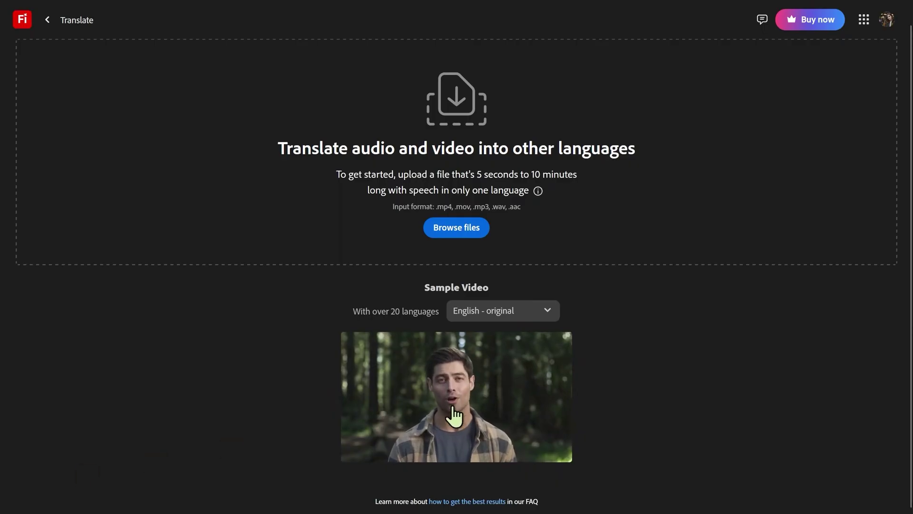
# Review the translation language list, keeping French (France) as the target language.
pyautogui.click(505, 319)
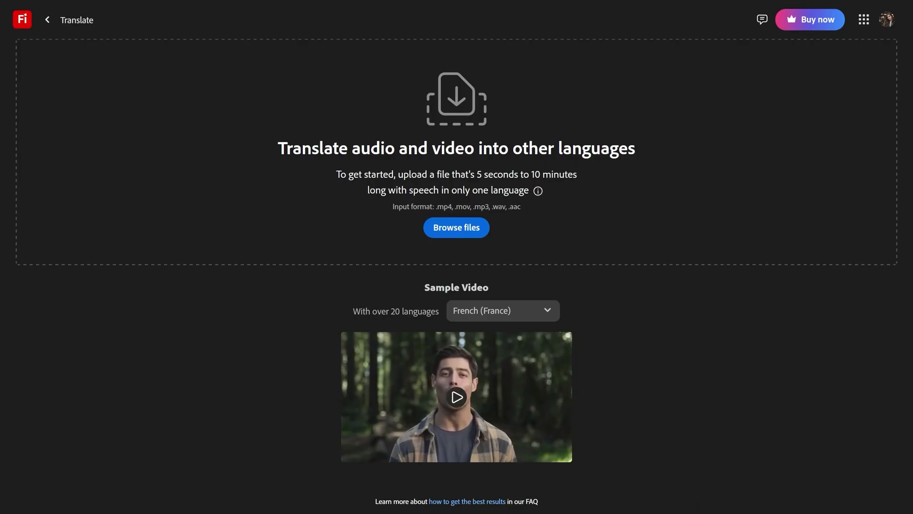
pyautogui.click(512, 315)
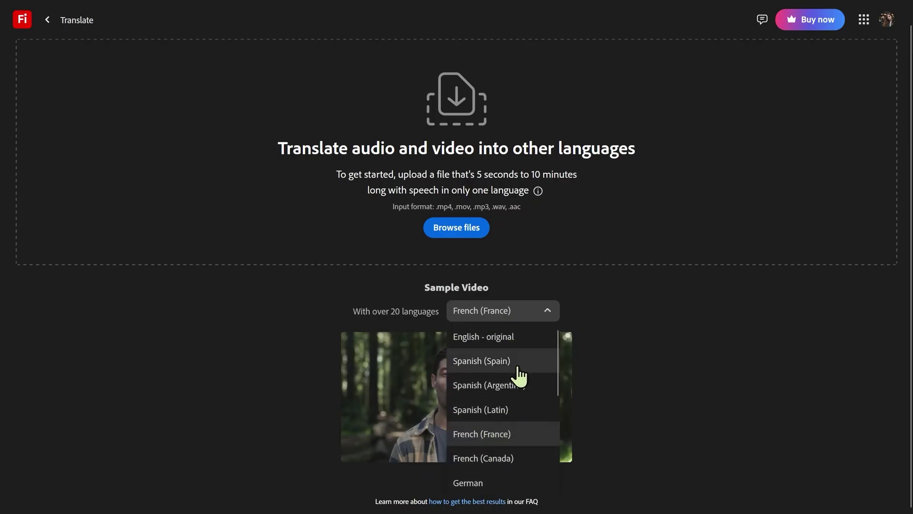
pyautogui.click(581, 375)
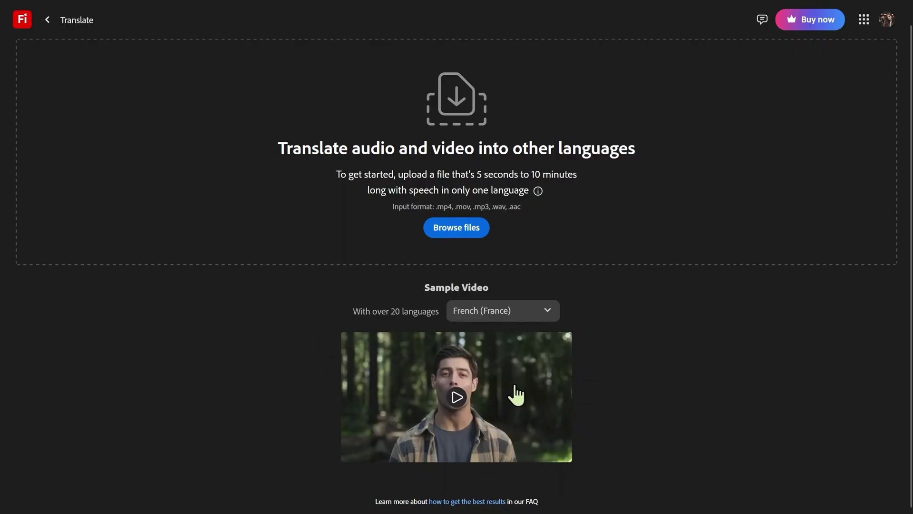
pyautogui.scroll(1, 413, 326)
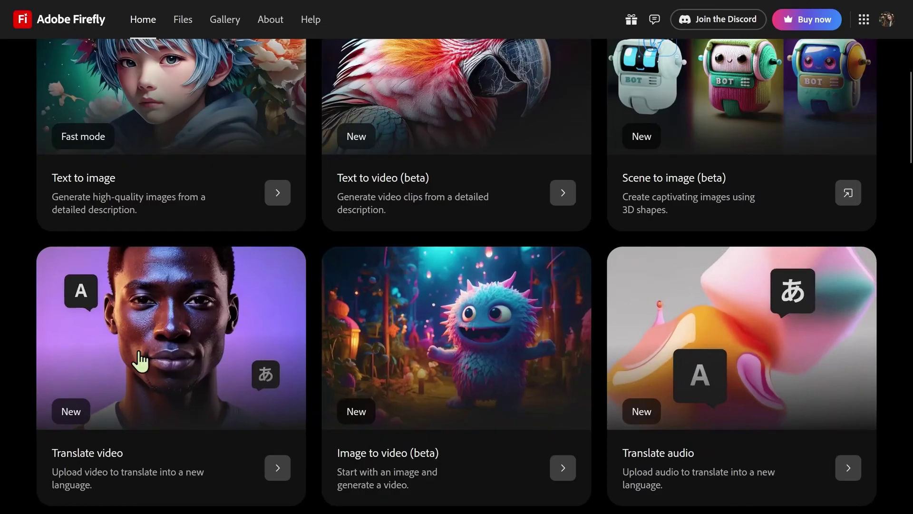
# Filter the home page to Video features and open the Image to video (beta) generator.
pyautogui.scroll(1, 439, 378)
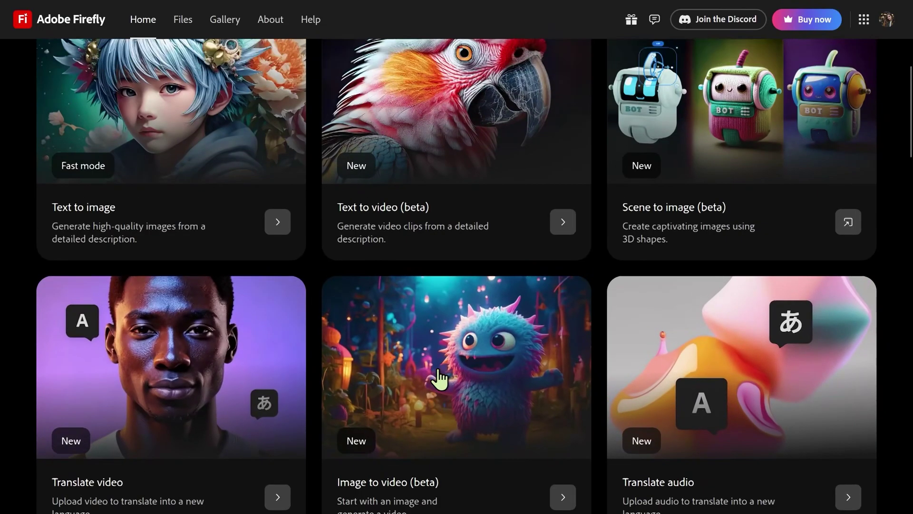
pyautogui.scroll(3, 440, 378)
pyautogui.click(474, 136)
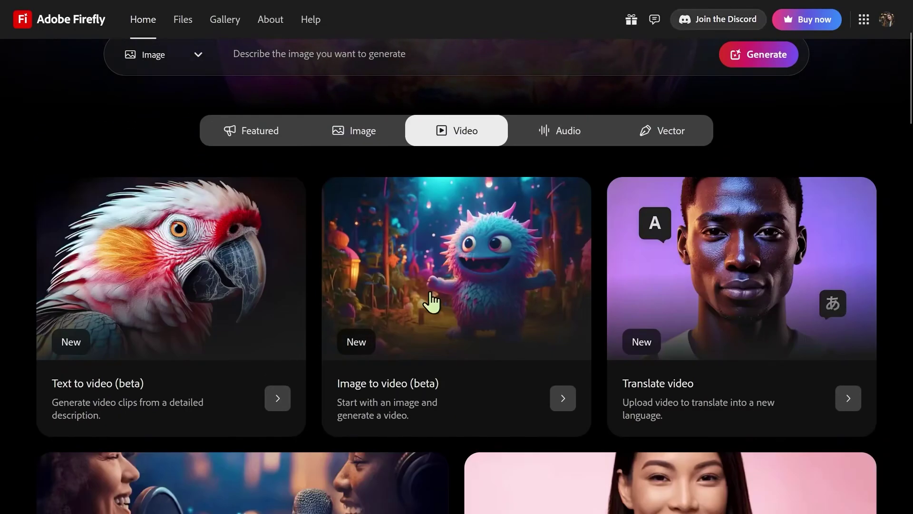
pyautogui.scroll(-5, 497, 356)
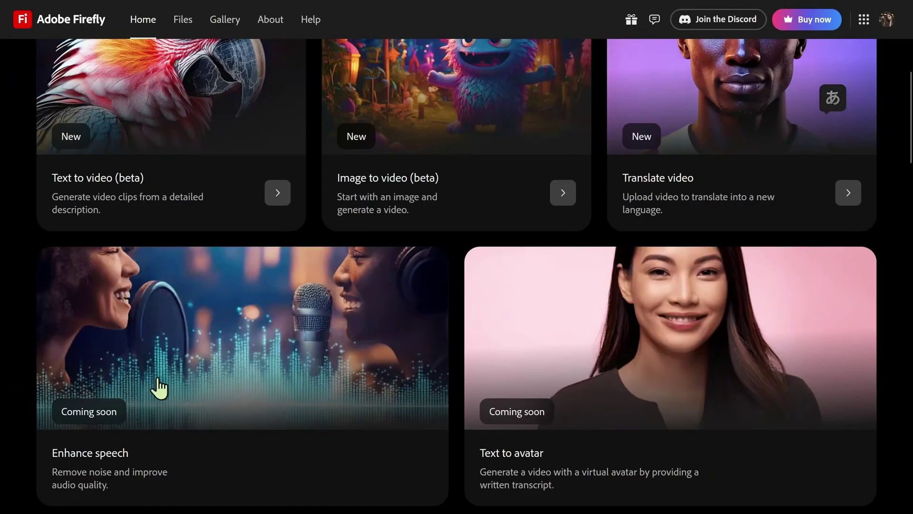
pyautogui.scroll(3, 261, 392)
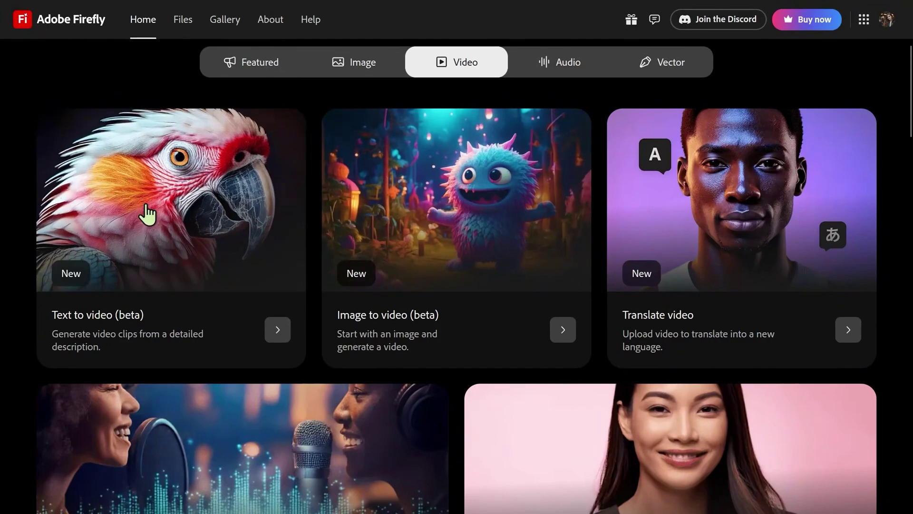
pyautogui.click(334, 317)
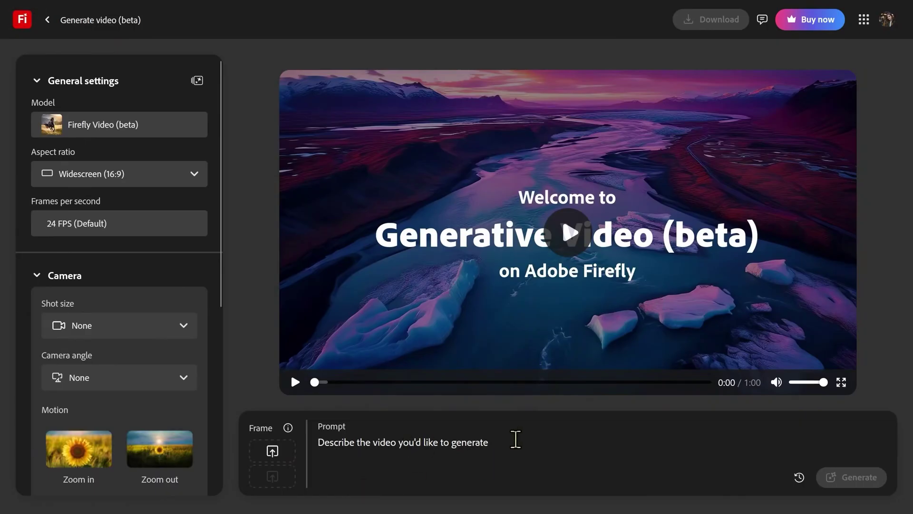
# Check the Aspect ratio and Shot size options, keeping Widescreen (16:9) and the default shot size.
pyautogui.click(516, 440)
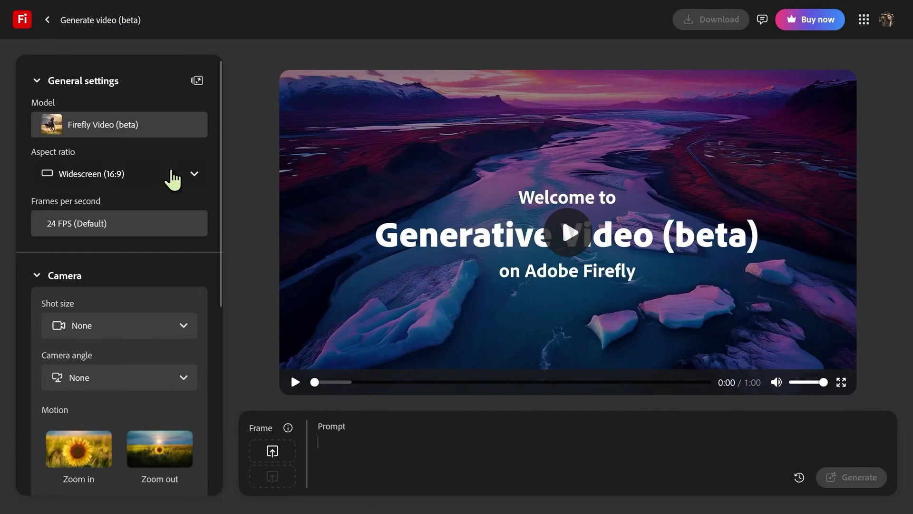
pyautogui.click(146, 175)
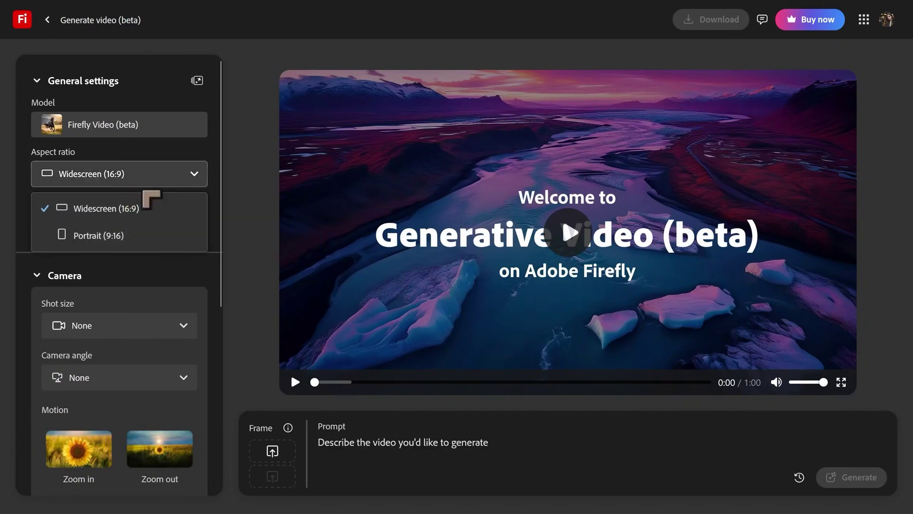
pyautogui.press('Escape')
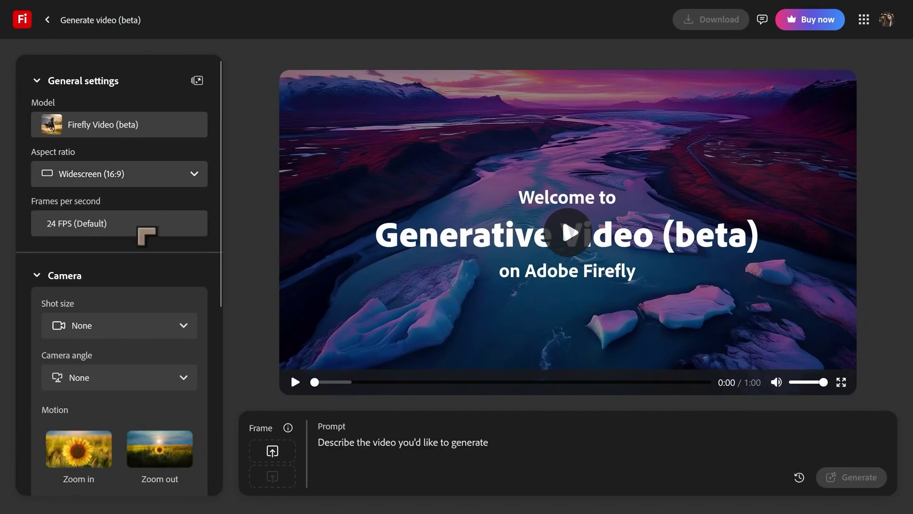
pyautogui.scroll(-2, 119, 276)
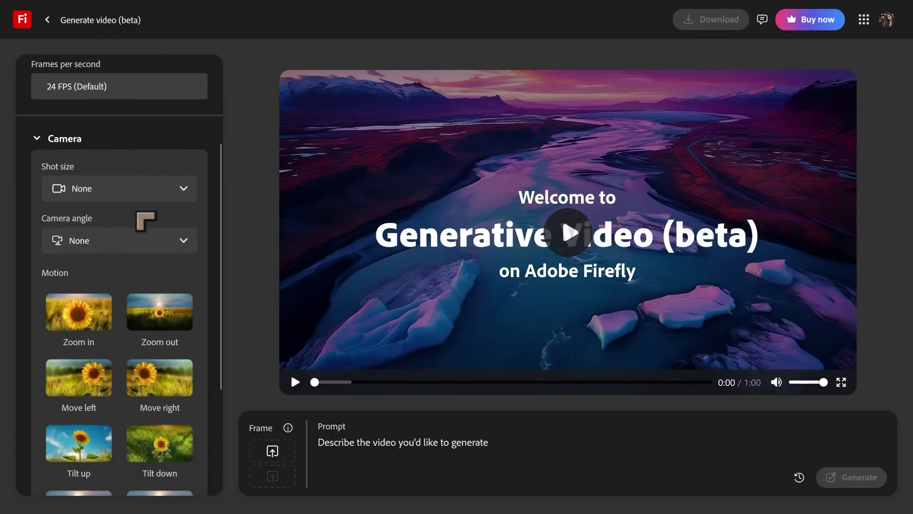
pyautogui.click(133, 197)
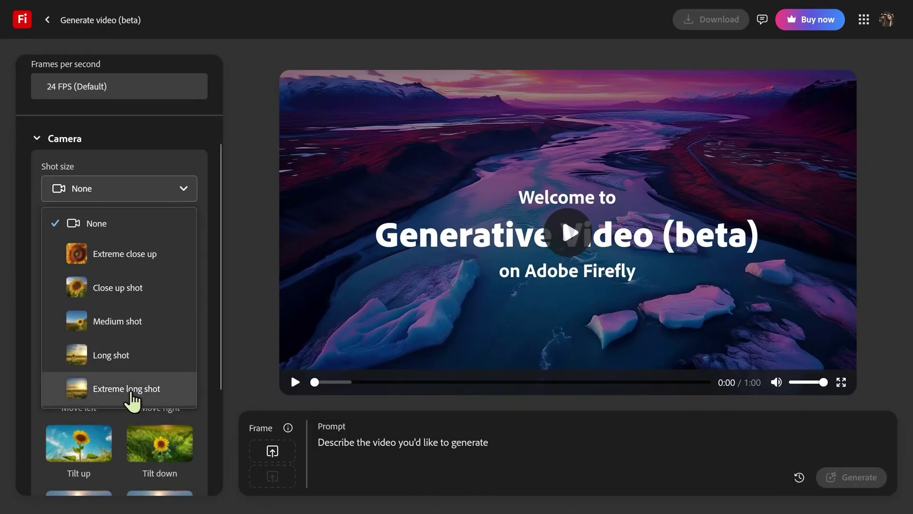
pyautogui.click(136, 191)
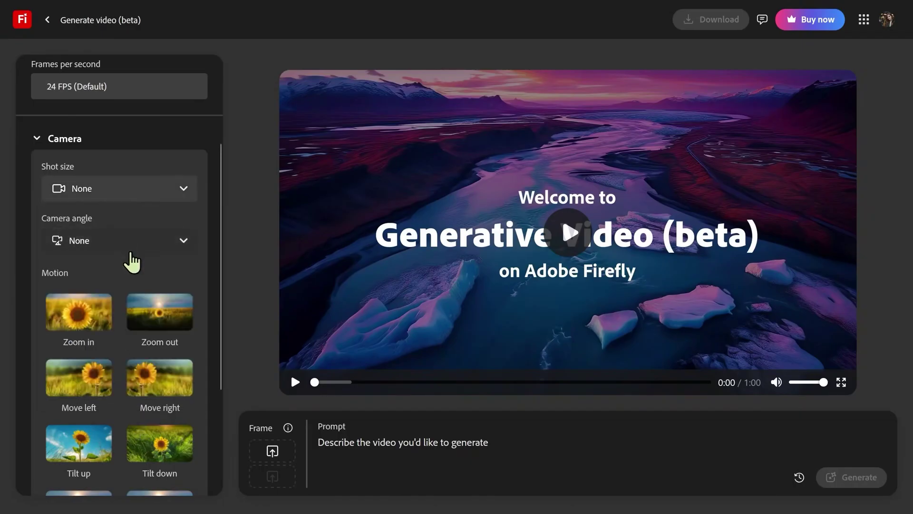
# Review Camera angle options, then expand and collapse Advanced settings showing the Seed field.
pyautogui.click(133, 248)
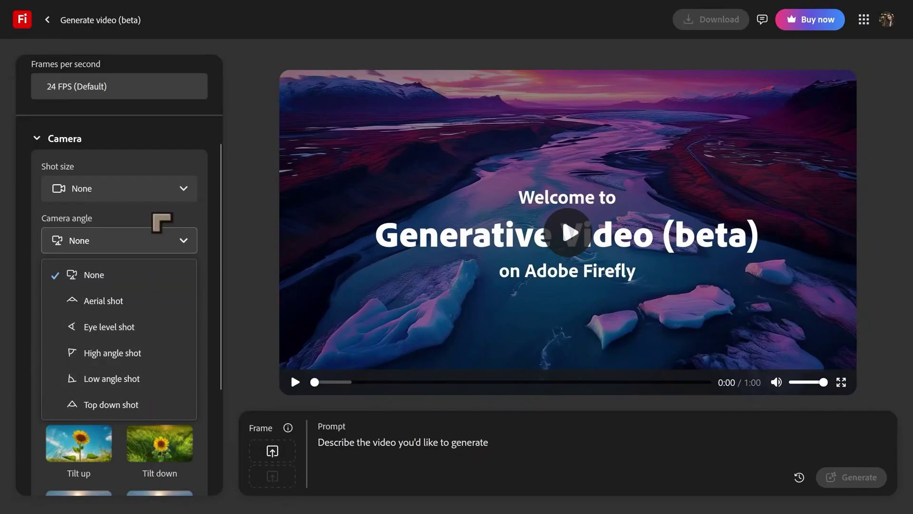
pyautogui.scroll(-3, 159, 302)
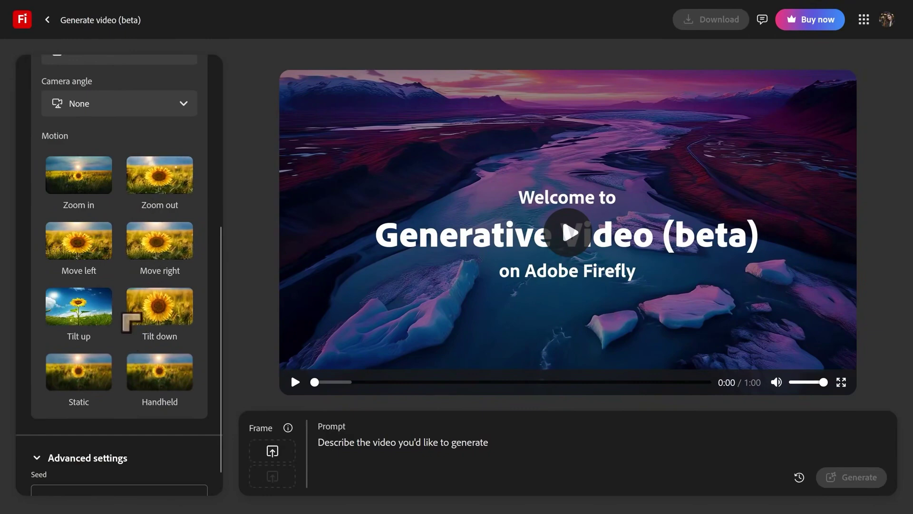
pyautogui.scroll(-1, 125, 314)
pyautogui.click(98, 459)
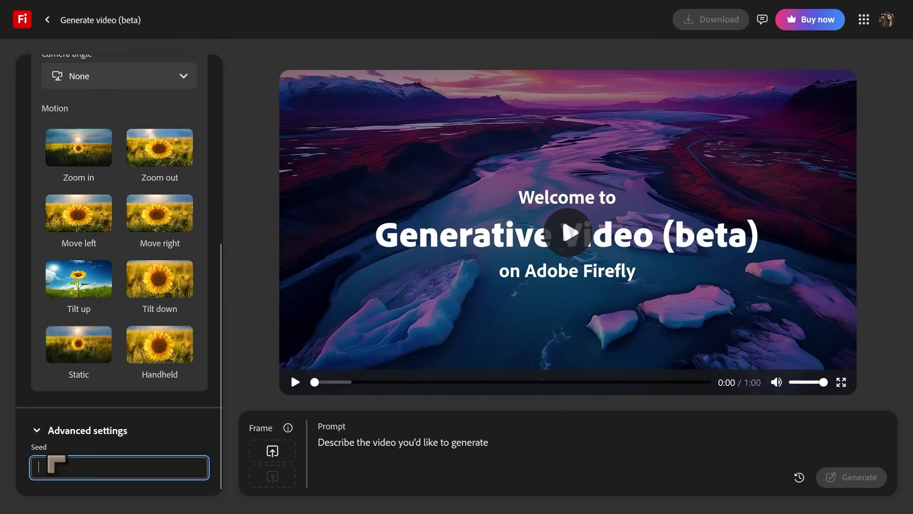
pyautogui.click(58, 430)
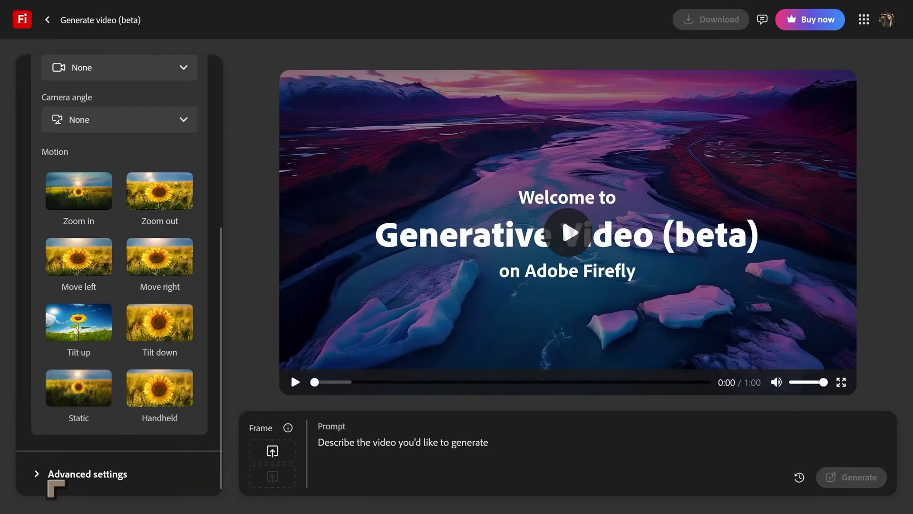
pyautogui.click(90, 475)
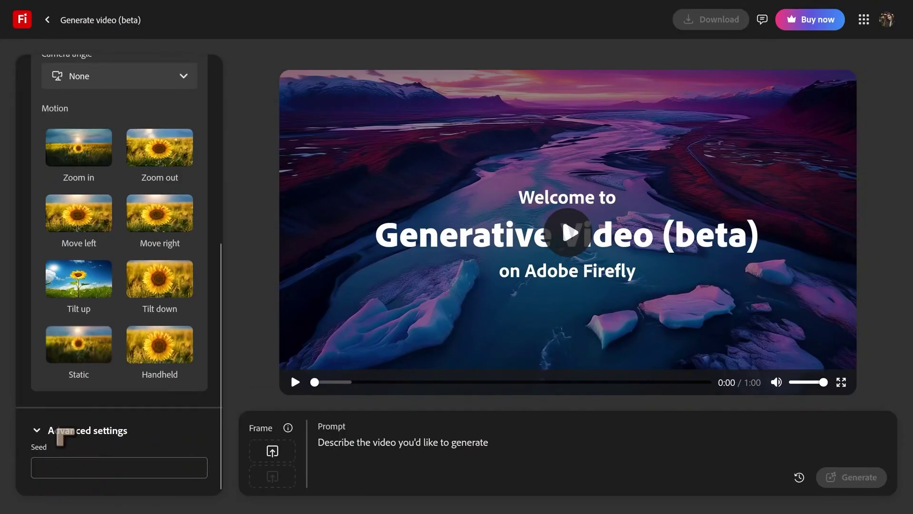
pyautogui.click(57, 430)
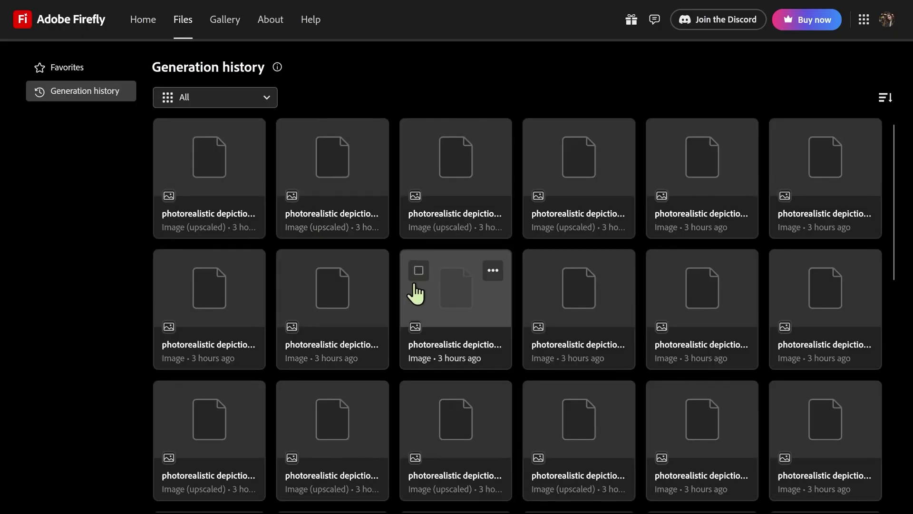
# Scroll Generation history to the two 'A handsome man with…' videos after the ship and warrior images.
pyautogui.scroll(-15, 415, 292)
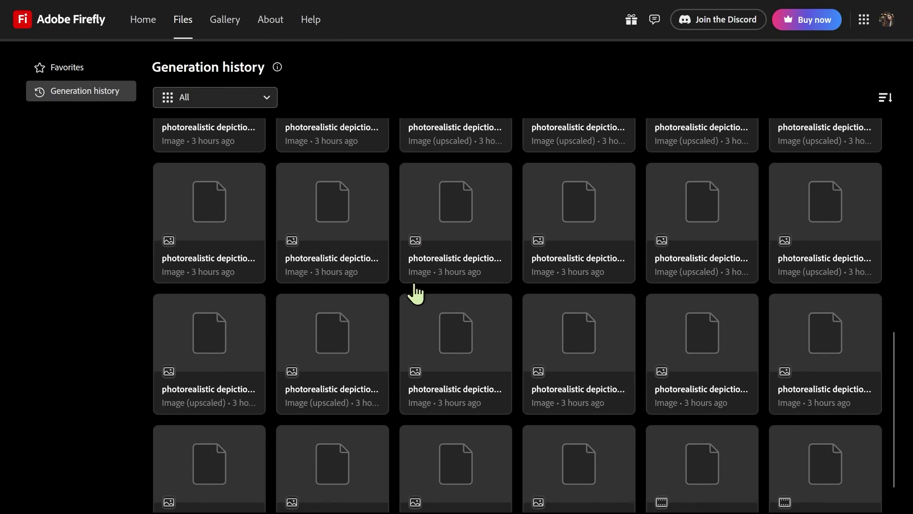
pyautogui.scroll(12, 415, 292)
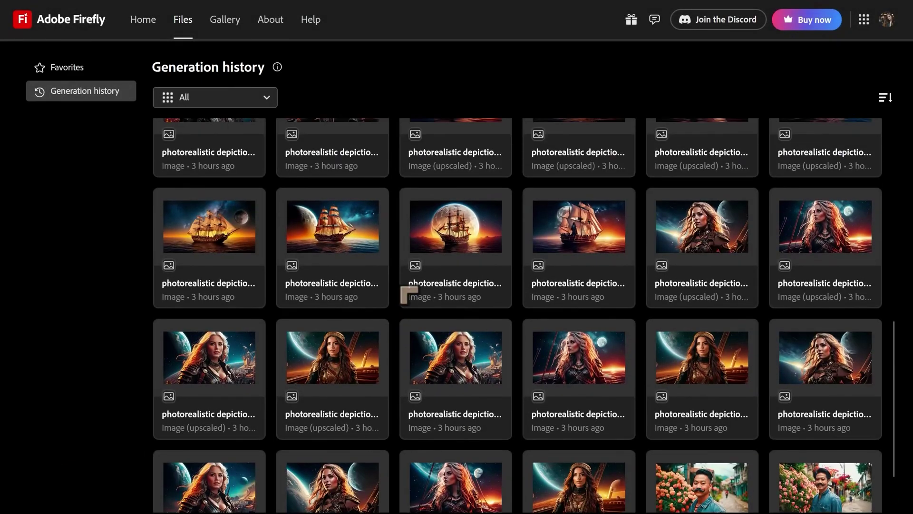
pyautogui.scroll(2, 402, 298)
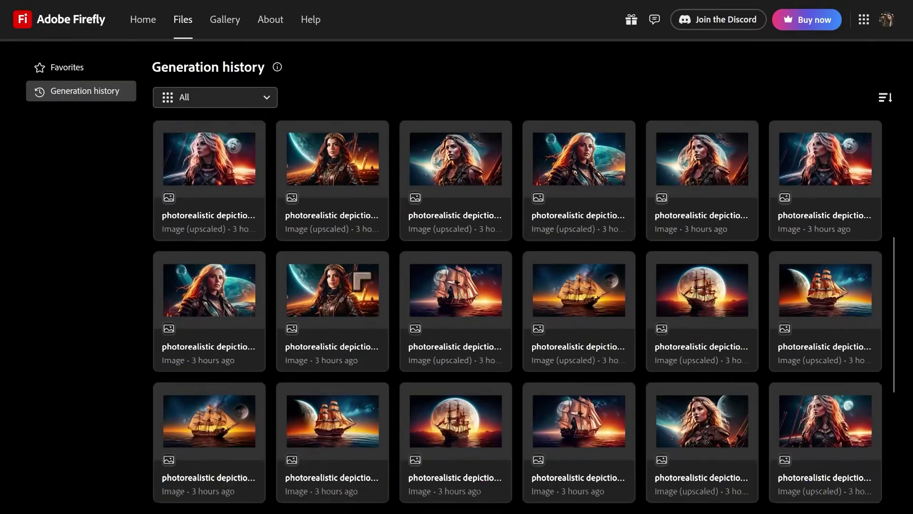
pyautogui.scroll(-5, 360, 281)
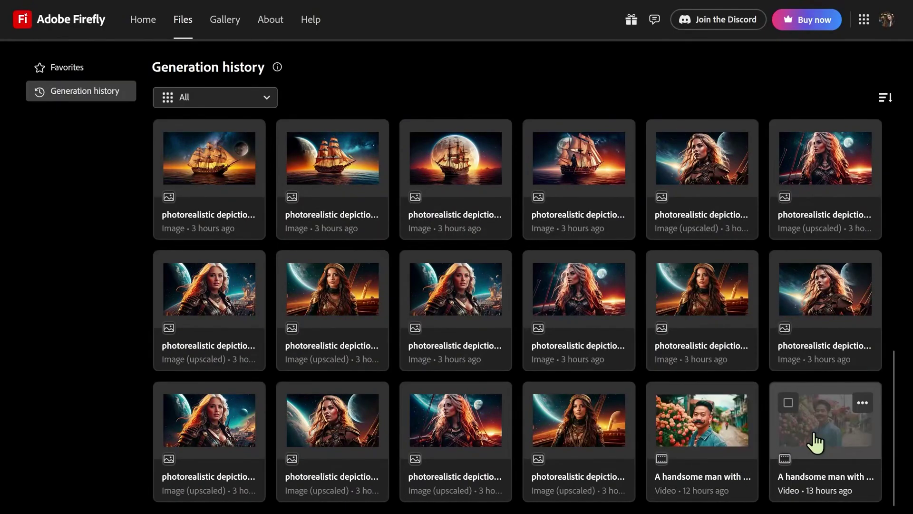
# Open the 5-second moustache-man video from history and replay it from the start.
pyautogui.click(832, 395)
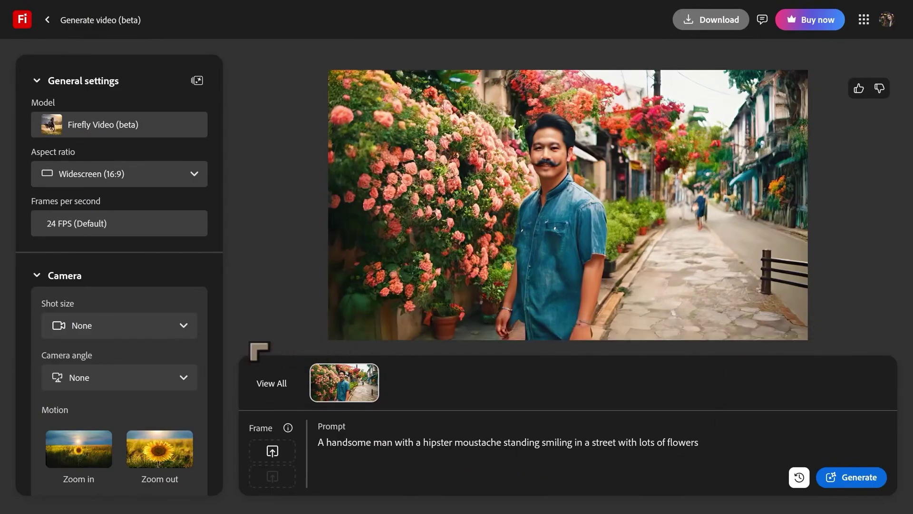
pyautogui.moveTo(247, 325)
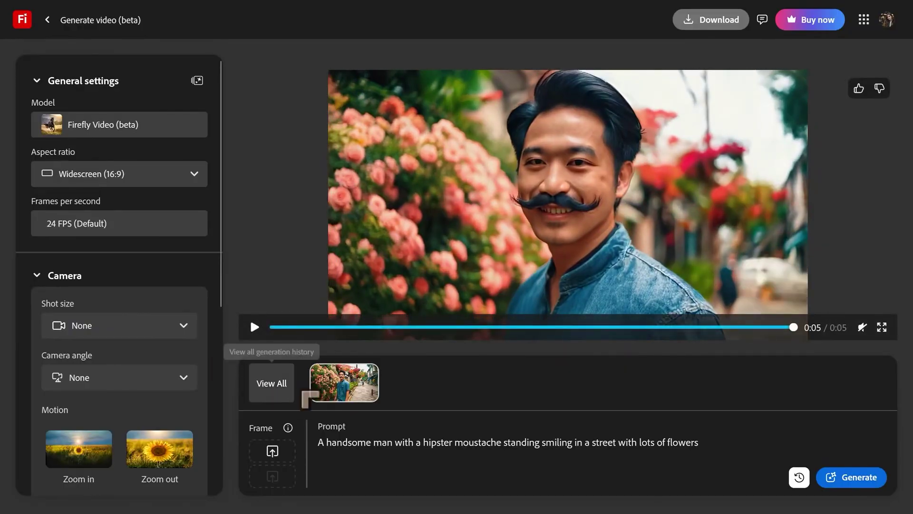
pyautogui.click(275, 327)
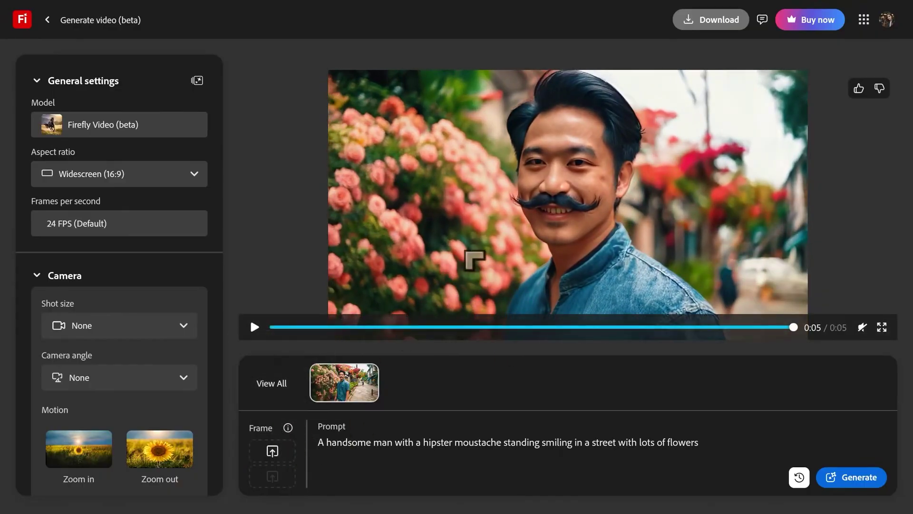
# Review the Shot size and Camera angle option lists in the video generator.
pyautogui.scroll(-1, 86, 379)
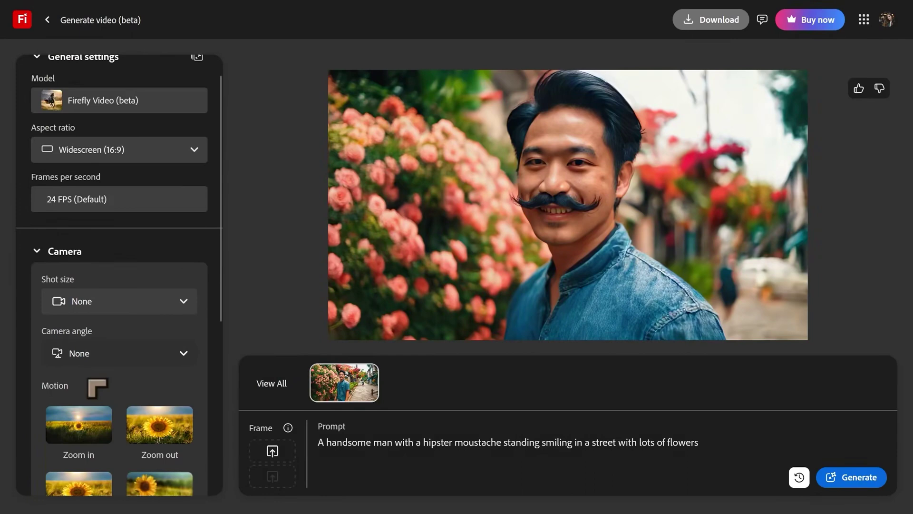
pyautogui.scroll(-2, 115, 362)
pyautogui.scroll(1, 122, 257)
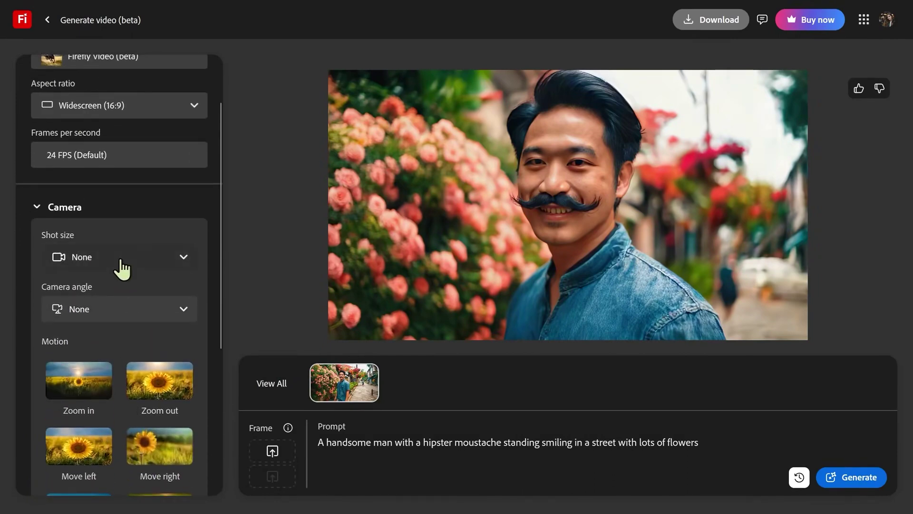
pyautogui.click(122, 270)
pyautogui.click(122, 270)
pyautogui.click(122, 269)
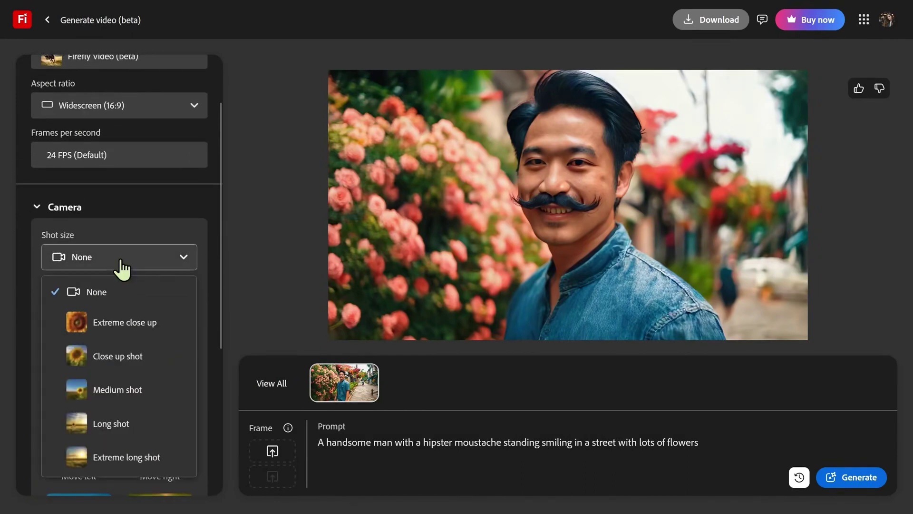
pyautogui.click(122, 266)
pyautogui.click(132, 313)
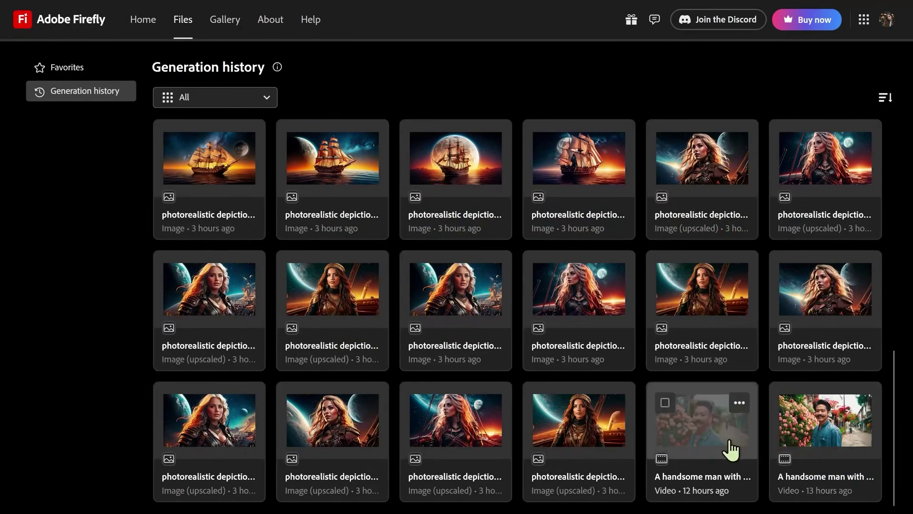
pyautogui.click(714, 393)
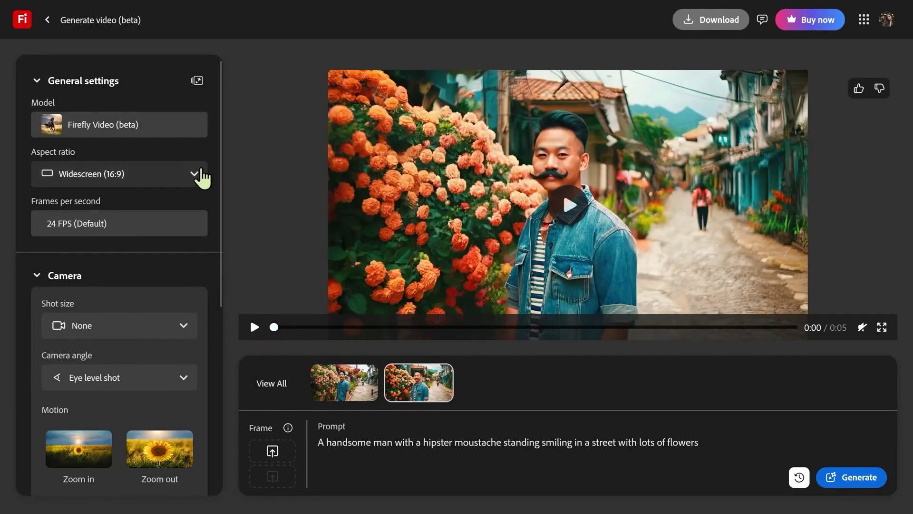
pyautogui.scroll(-6, 198, 252)
pyautogui.scroll(-1, 119, 464)
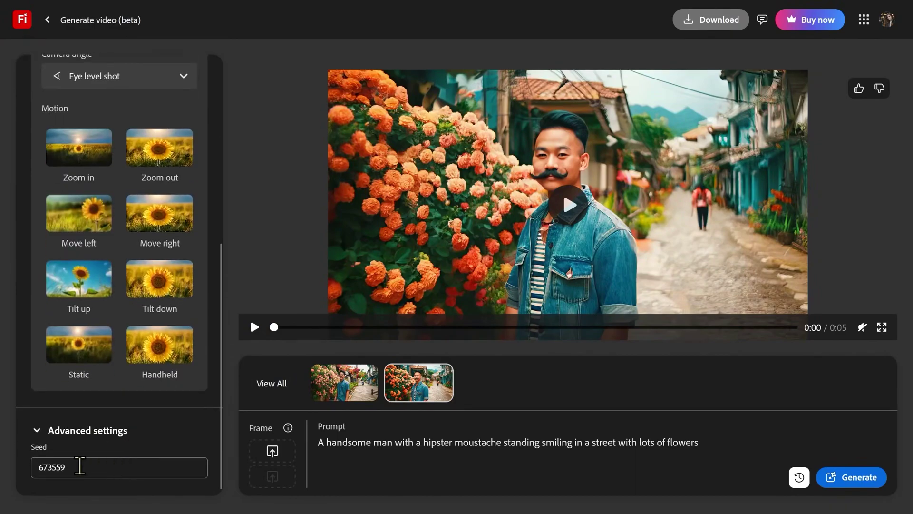
pyautogui.click(255, 327)
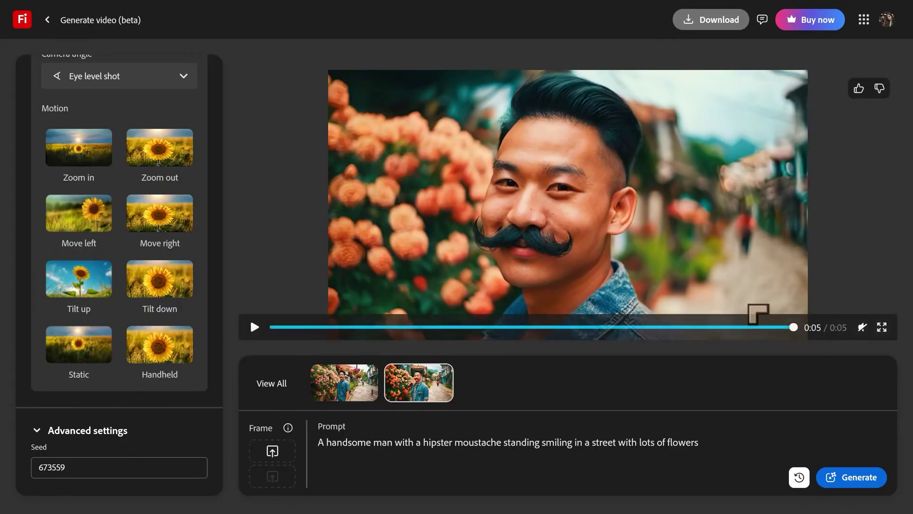
pyautogui.click(255, 331)
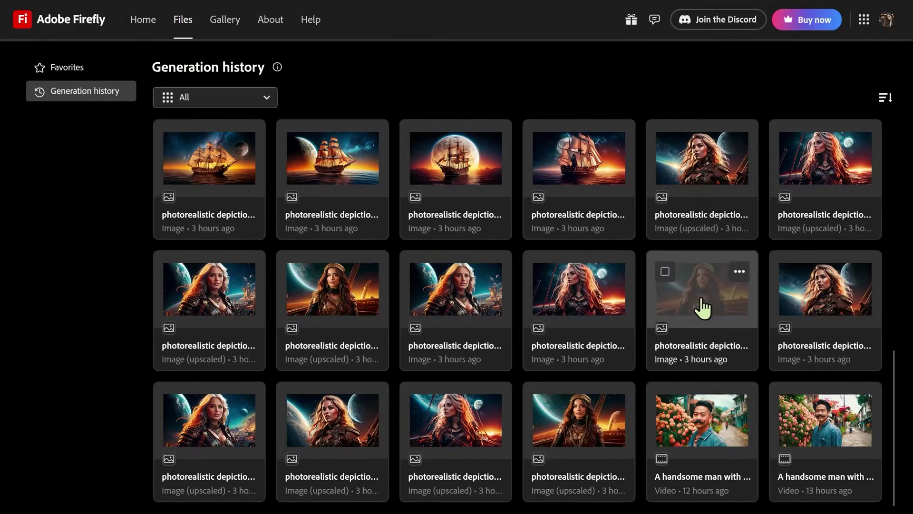
# Open the upscaled headdress woman image from Generation history in full-screen view.
pyautogui.scroll(12, 347, 311)
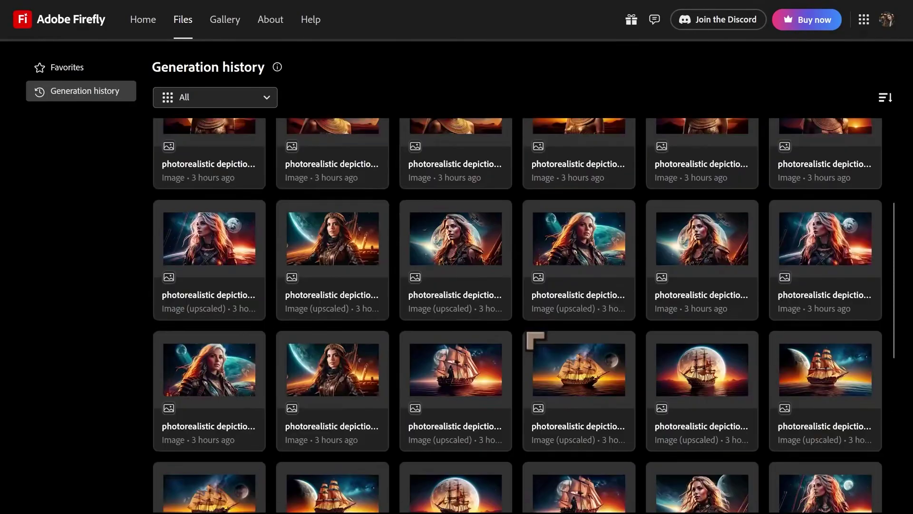
pyautogui.scroll(-4, 493, 339)
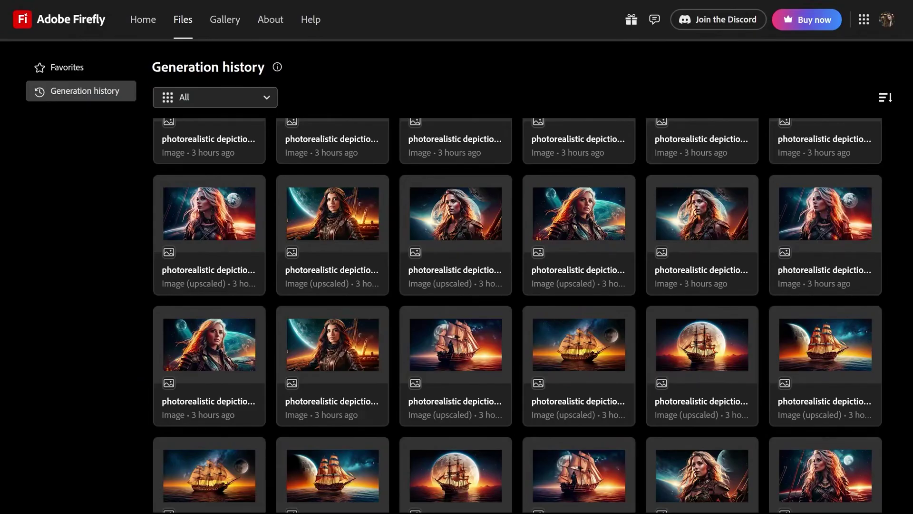
pyautogui.click(332, 214)
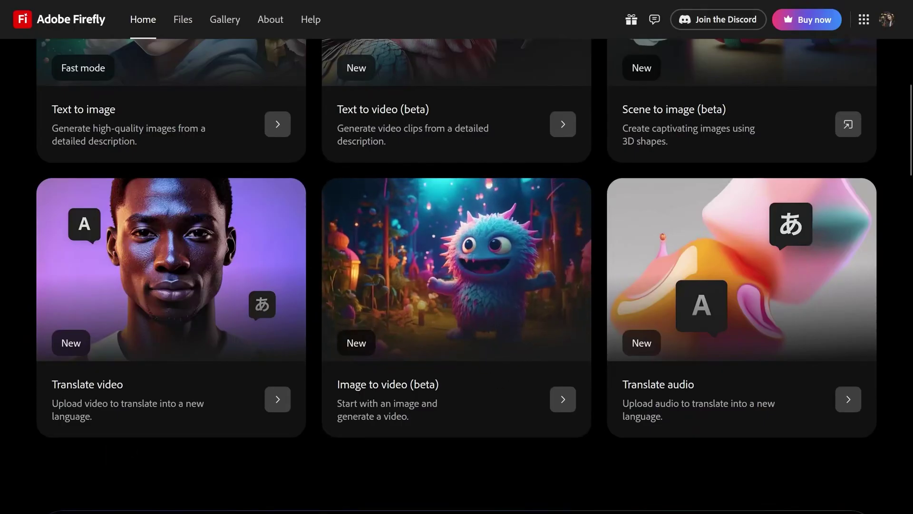
# Scroll the Firefly home page toward the Scene to image (beta) card.
pyautogui.scroll(3, 502, 358)
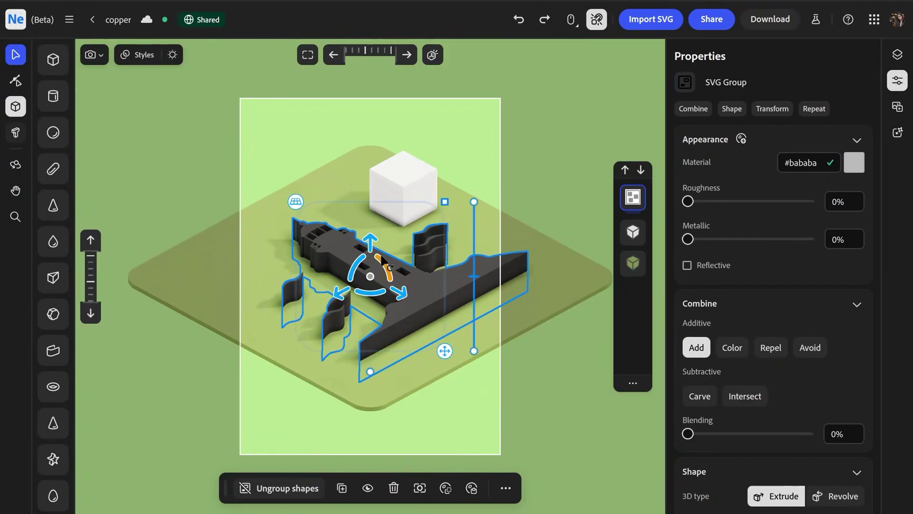
# Rotate the dark SVG shape upright, move it beside the white cube, and select the green base.
pyautogui.moveTo(383, 261); pyautogui.dragTo(395, 300)
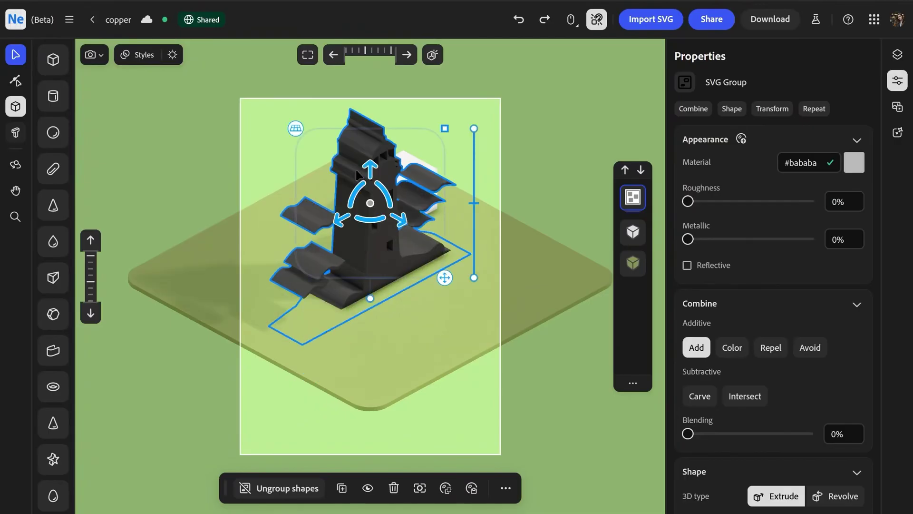
pyautogui.moveTo(372, 153); pyautogui.dragTo(255, 244)
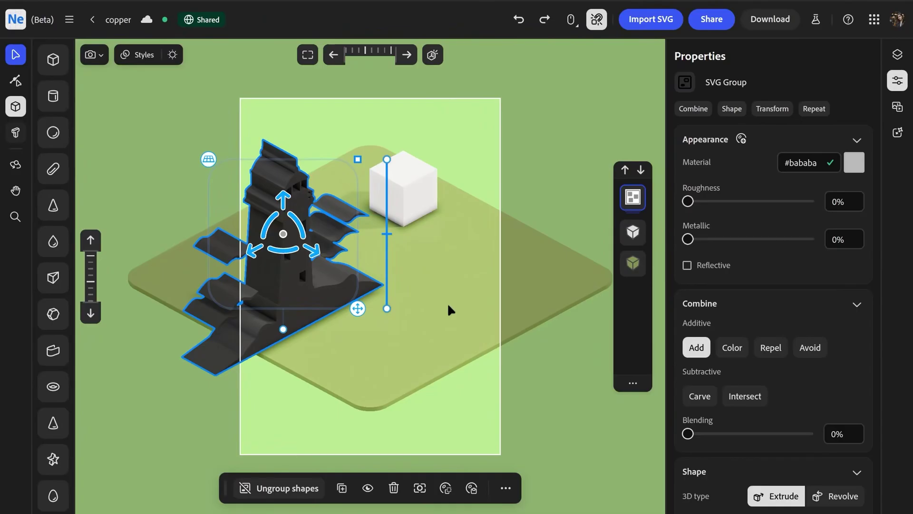
pyautogui.click(371, 344)
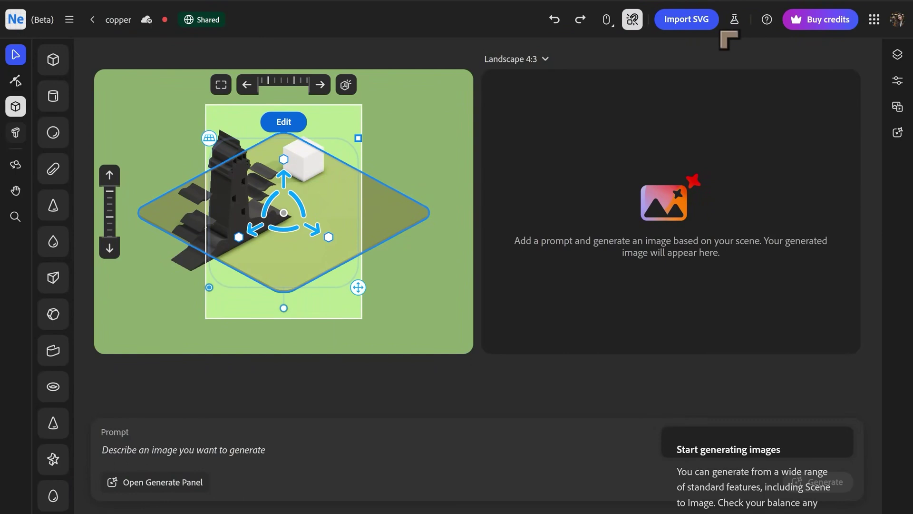
# Show the image generation settings panel, then hide it again.
pyautogui.click(897, 135)
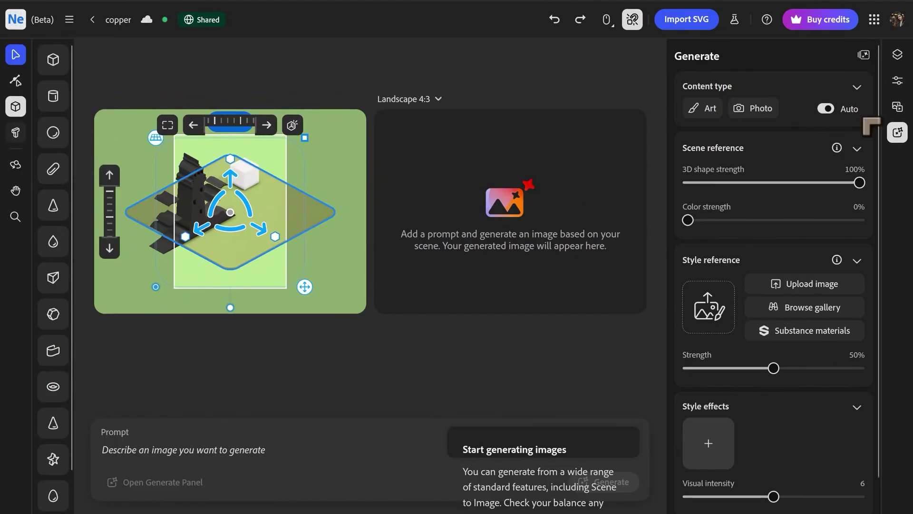
pyautogui.click(897, 133)
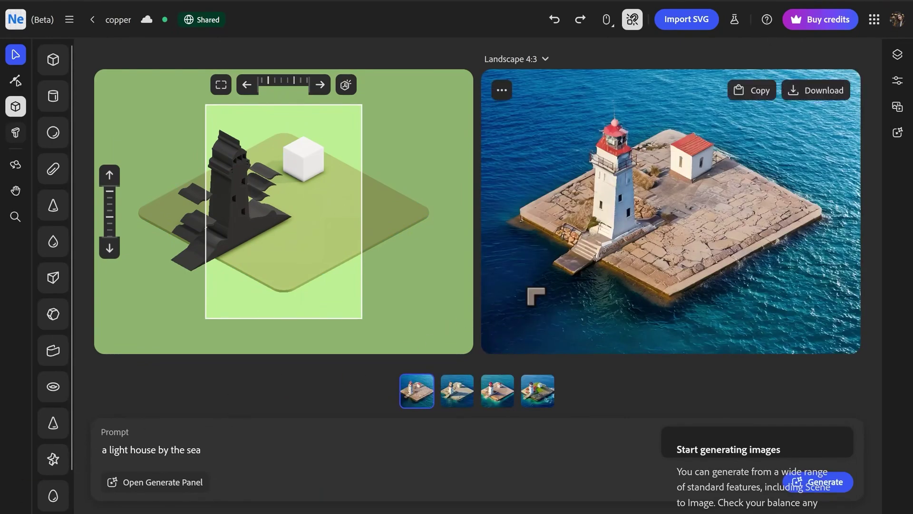
# Browse the four lighthouse variations twice, ending on the red-roofed lighthouse.
pyautogui.click(458, 405)
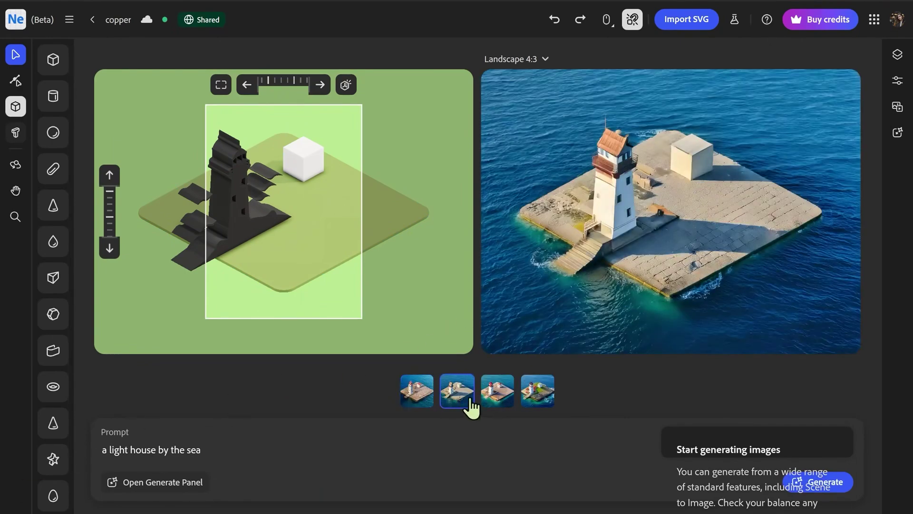
pyautogui.click(510, 406)
pyautogui.click(536, 400)
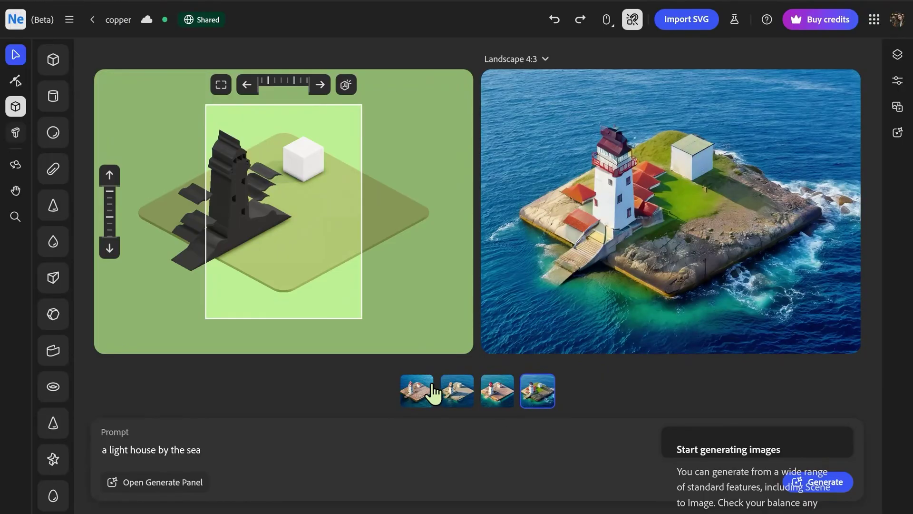
pyautogui.click(485, 397)
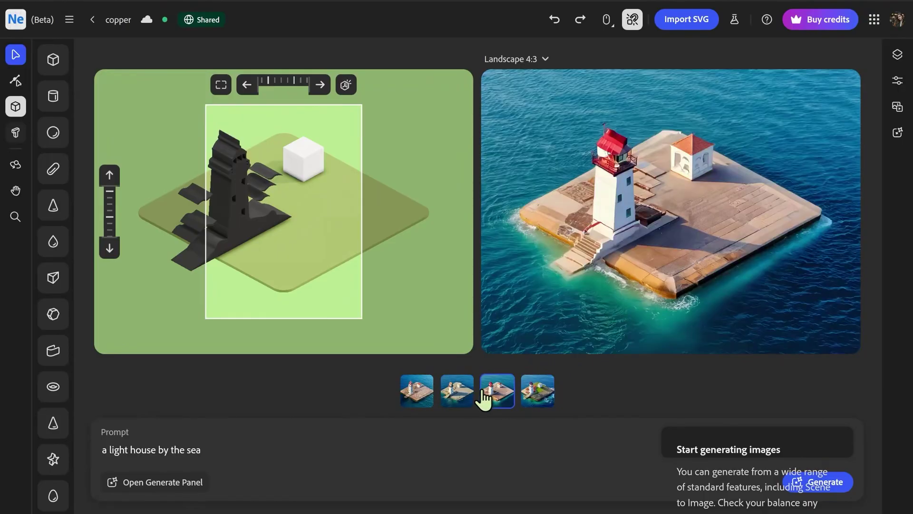
pyautogui.click(467, 397)
pyautogui.click(413, 402)
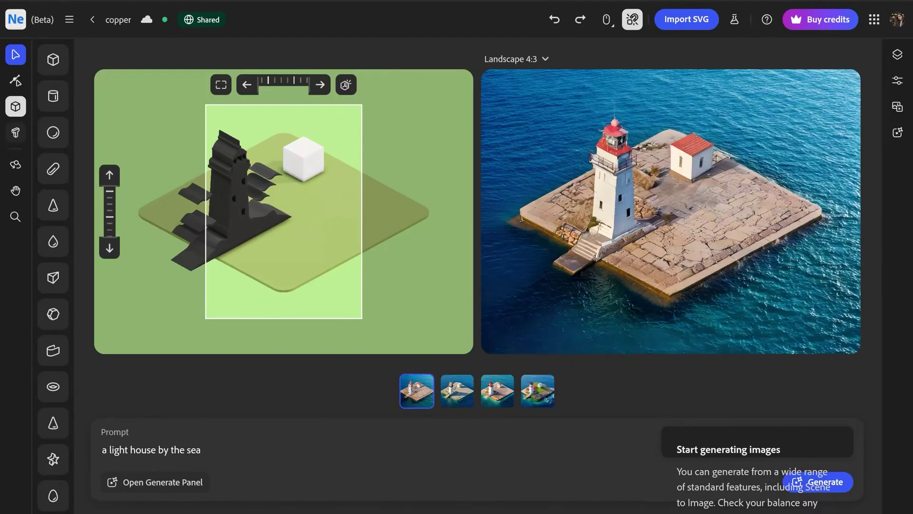
pyautogui.click(313, 160)
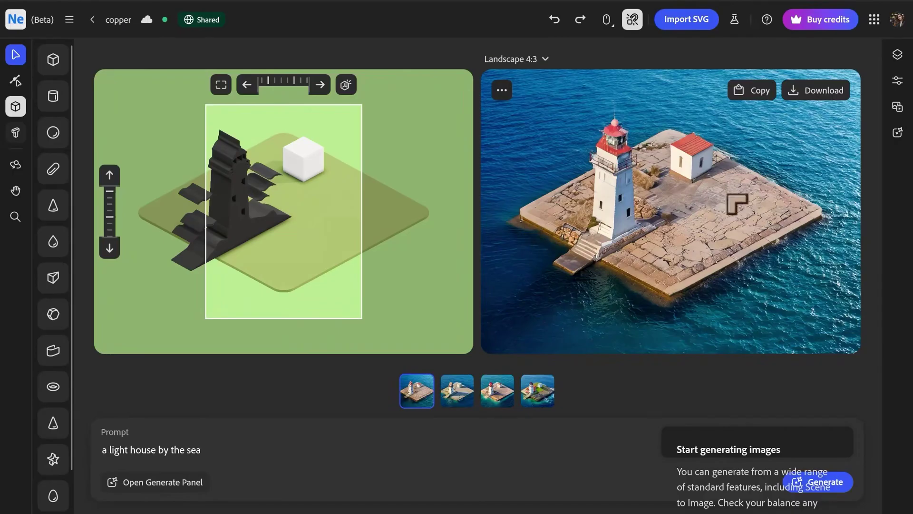
pyautogui.click(501, 404)
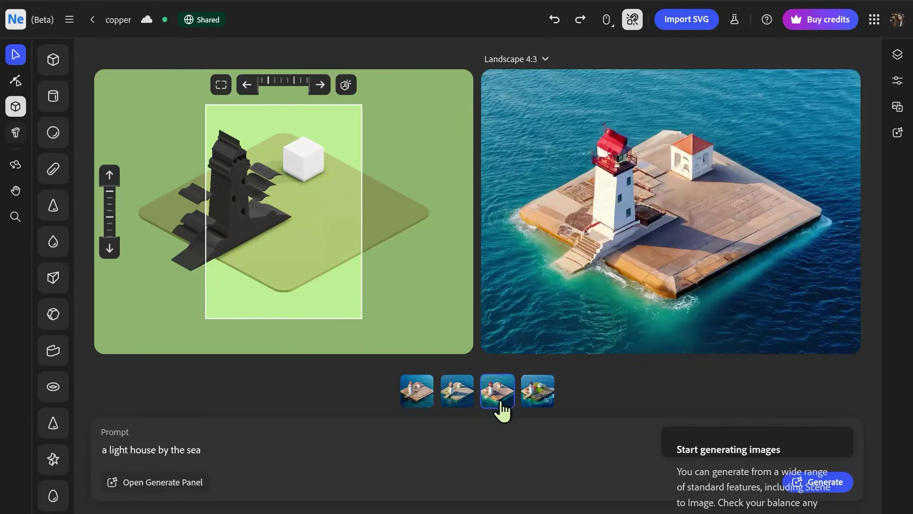
pyautogui.click(456, 400)
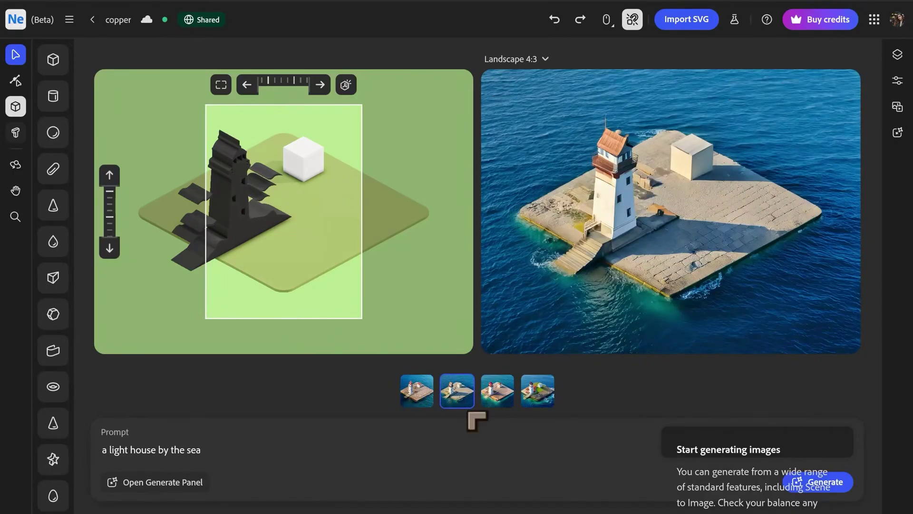
pyautogui.click(415, 392)
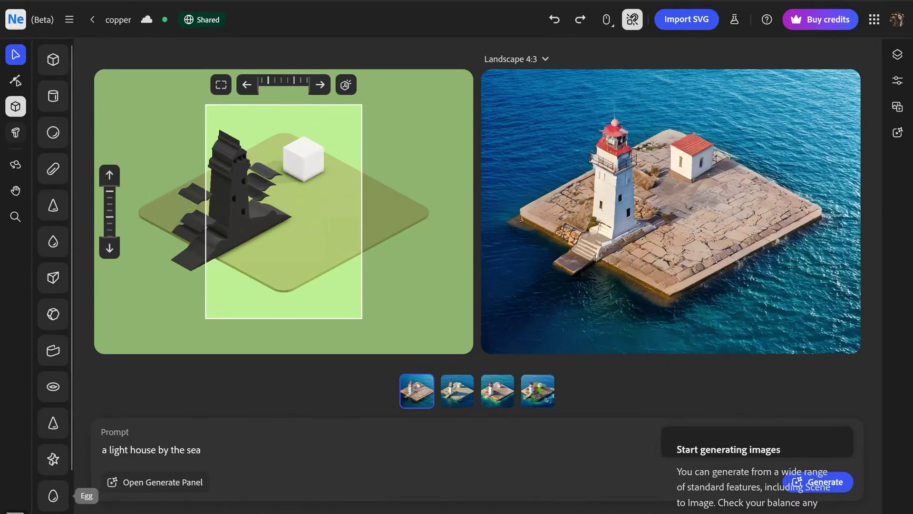